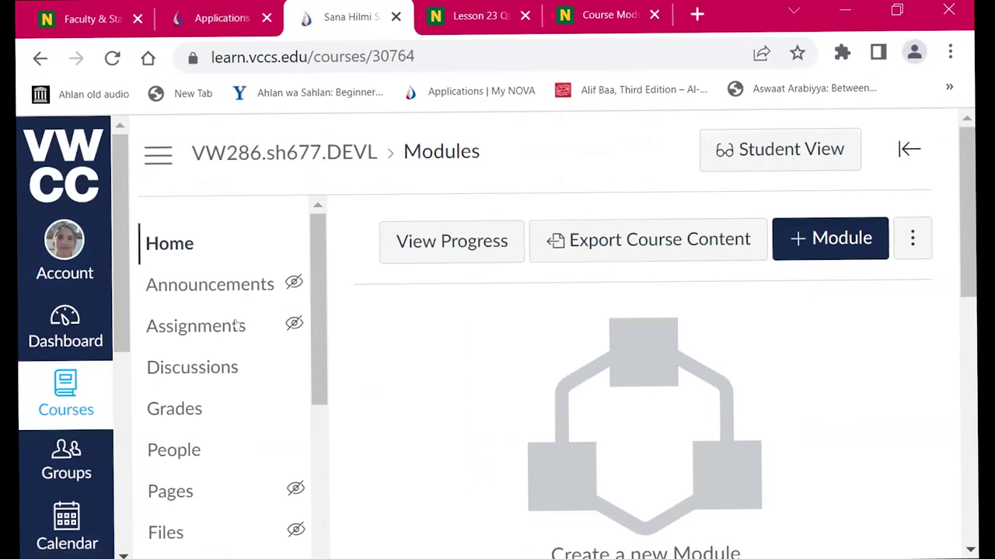
Find Modules in the sandbox course's navigation and open its page.
scroll(248, 365, "down", 6)
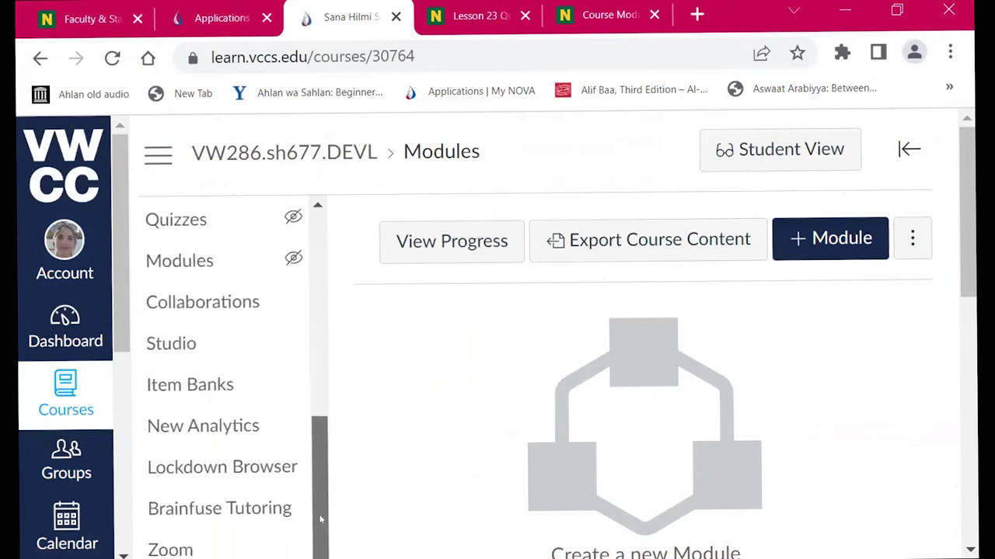
scroll(973, 343, "down", 3)
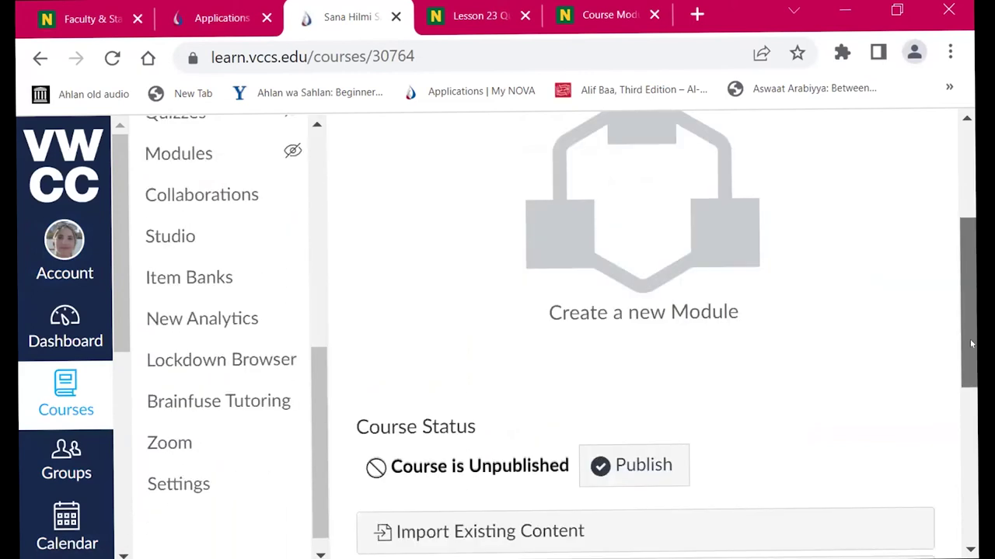
scroll(972, 343, "up", 3)
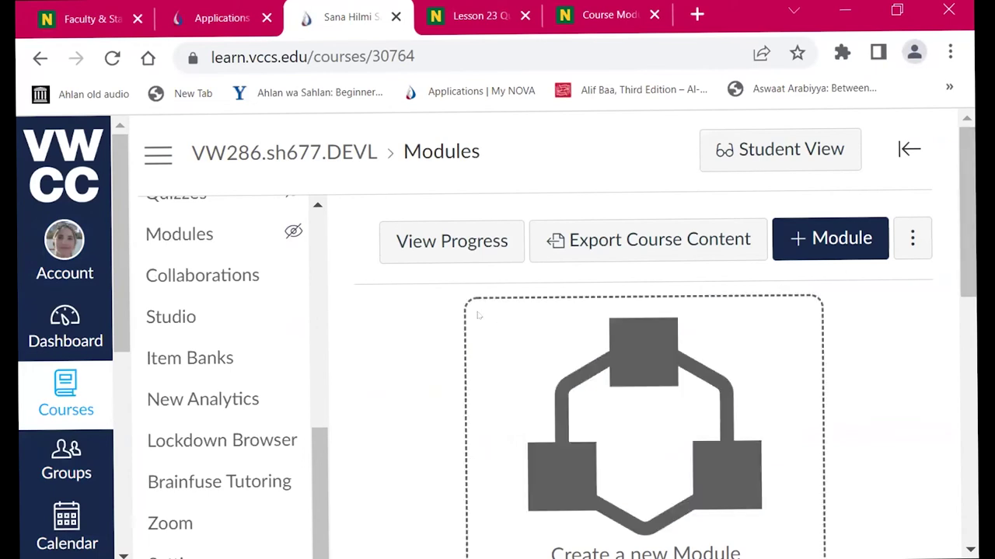
left_click(179, 233)
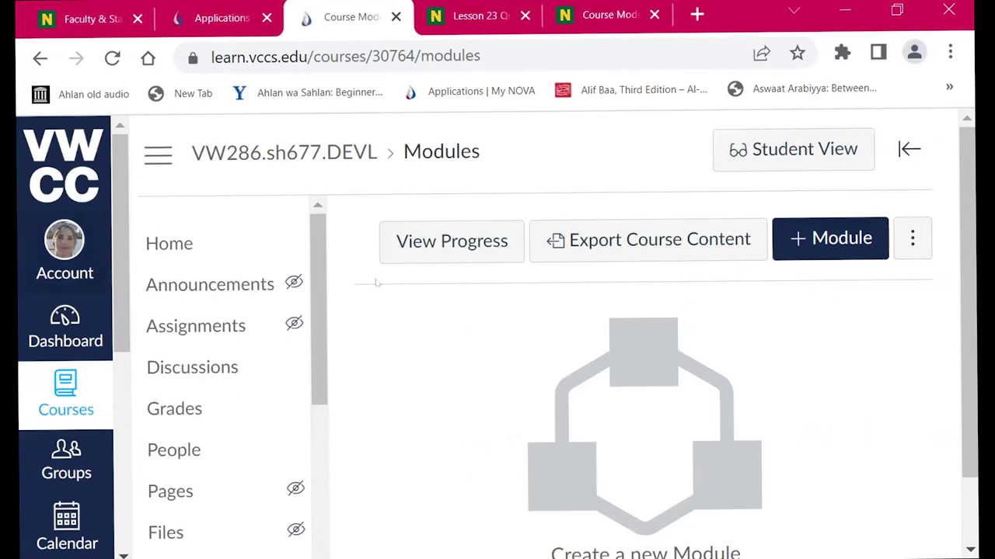
Add a module named "Unit One" to the course.
left_click(854, 237)
left_click(299, 229)
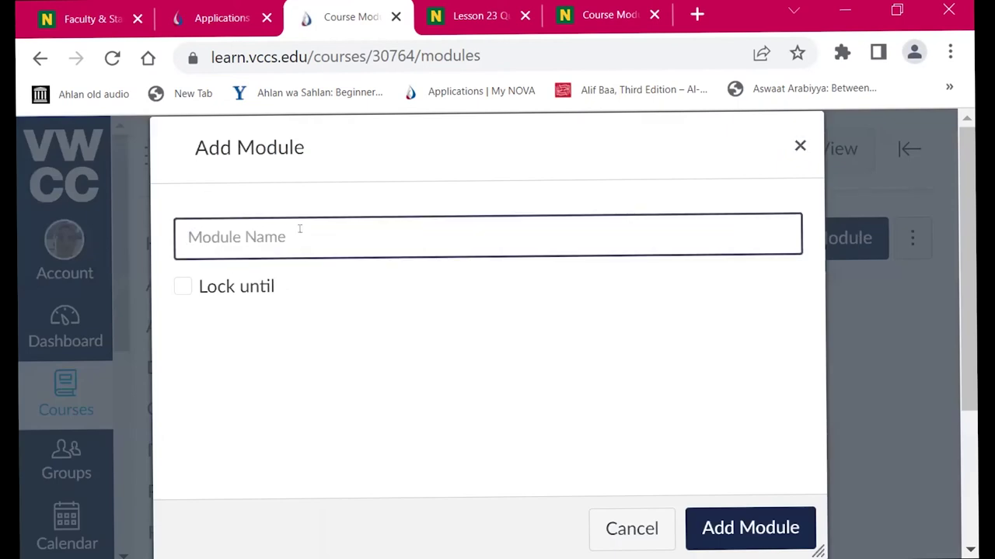
type("Lesson")
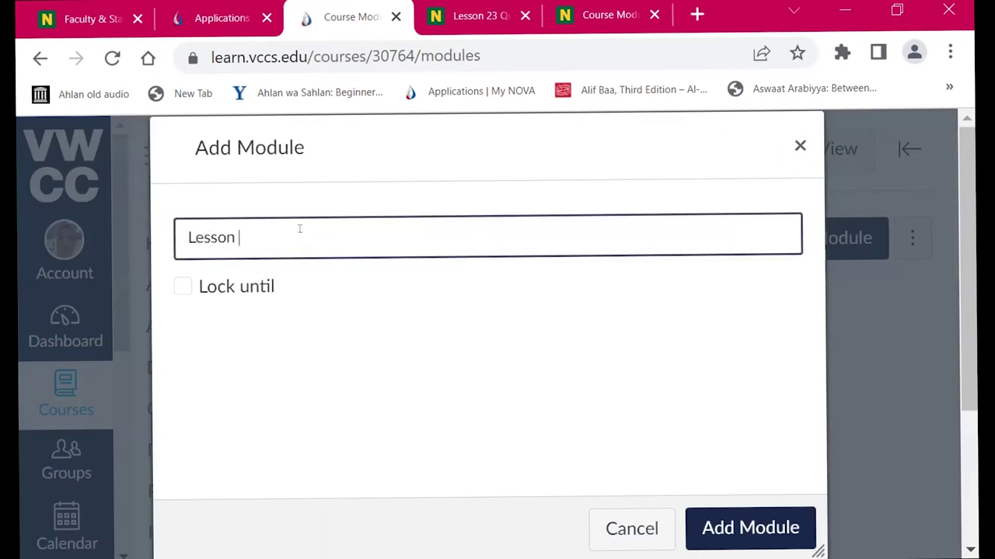
key("BackSpace")
key("BackSpace")
key("BackSpace")
key("BackSpace")
type("Unit One")
left_click(730, 523)
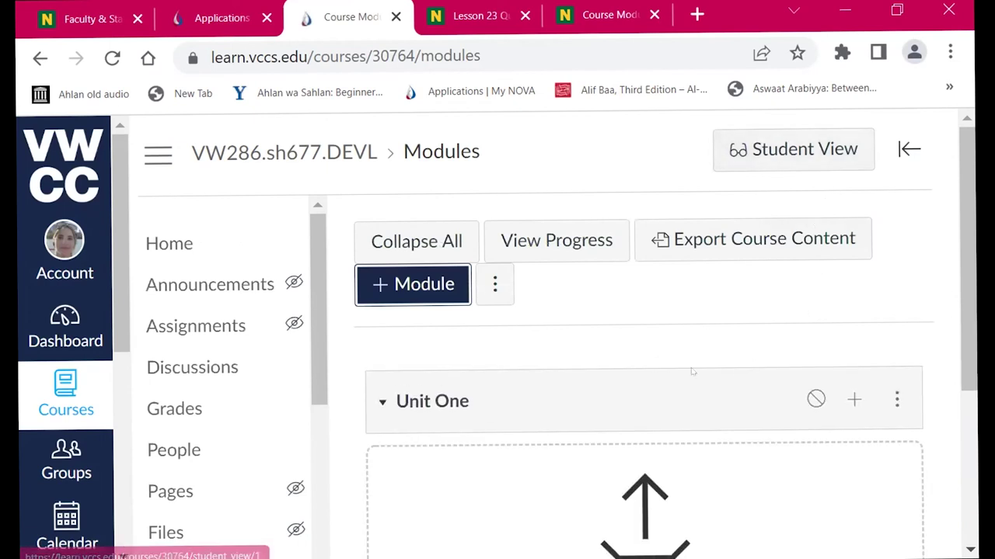
Add another module named "Unit Two" to the course.
left_click(443, 283)
left_click(418, 219)
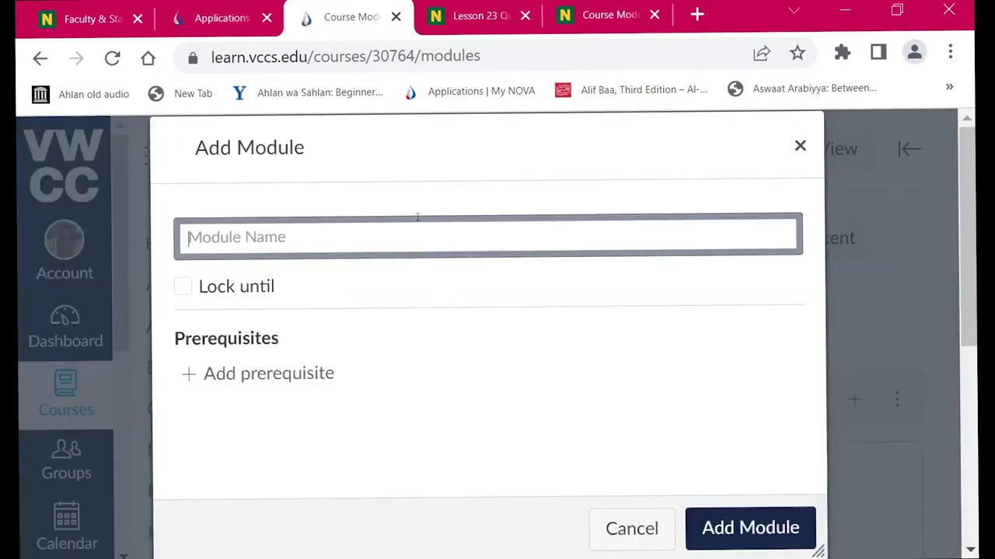
type("Unit Two")
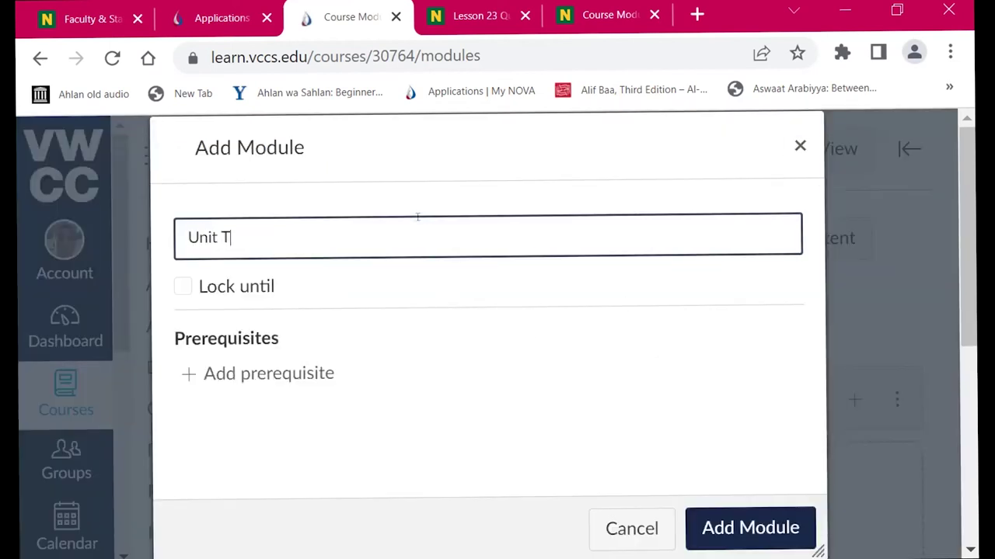
left_click(762, 531)
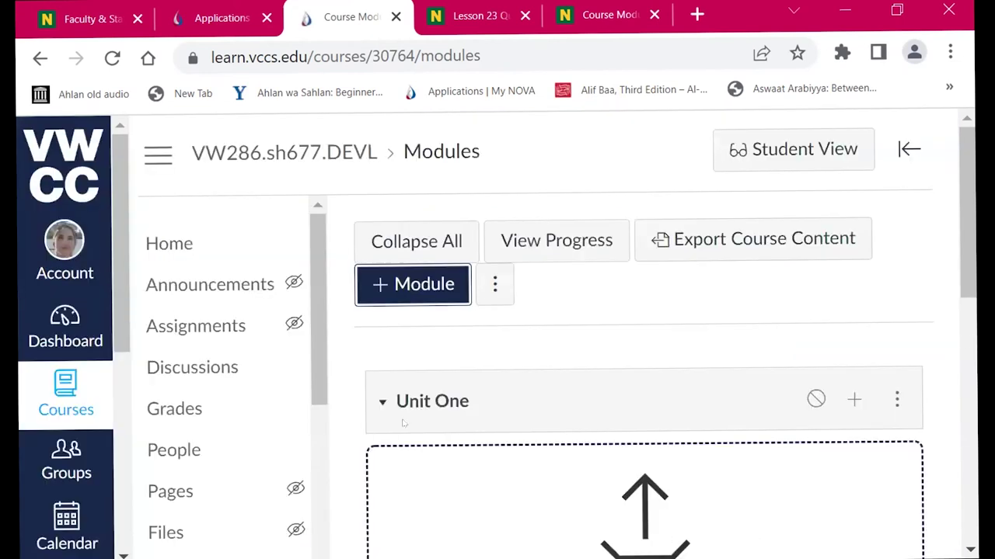
Find the (Fall 2021) ARA 101 course in the full course list and open its modules.
left_click(49, 303)
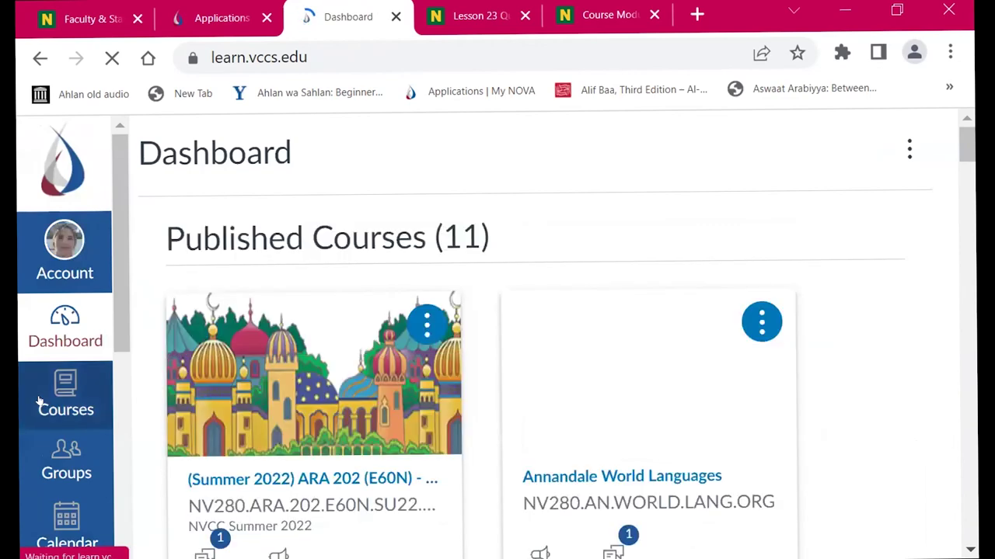
left_click(39, 400)
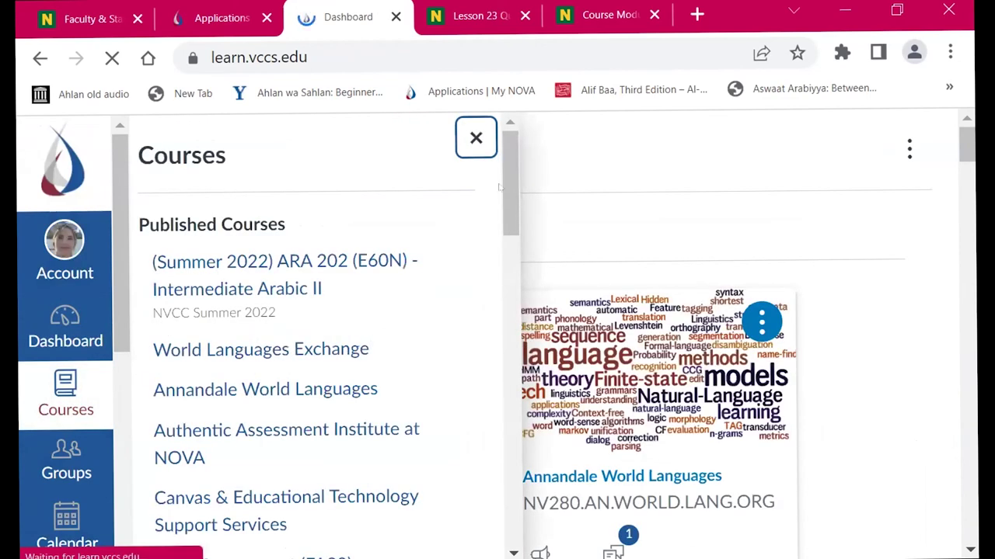
left_click_drag(511, 216, 511, 524)
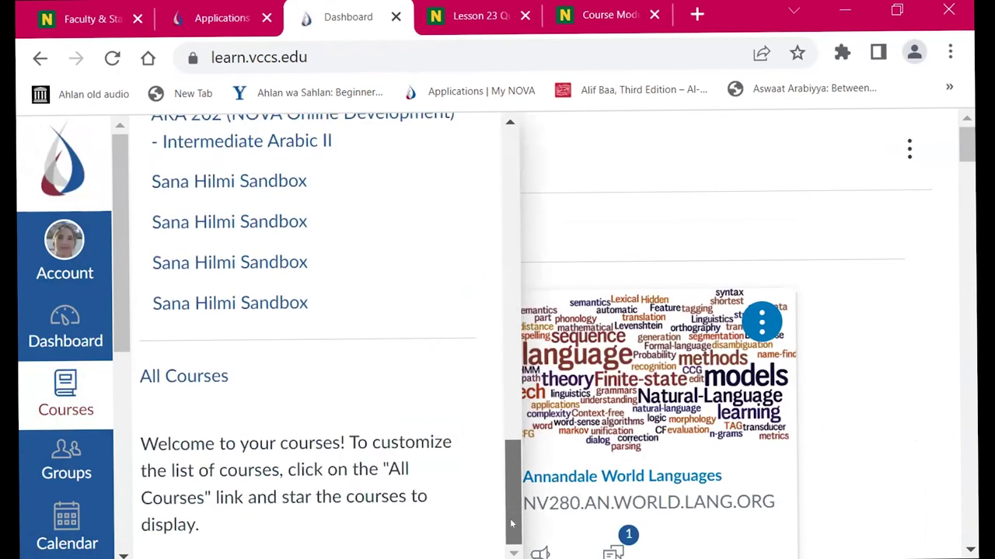
left_click(183, 377)
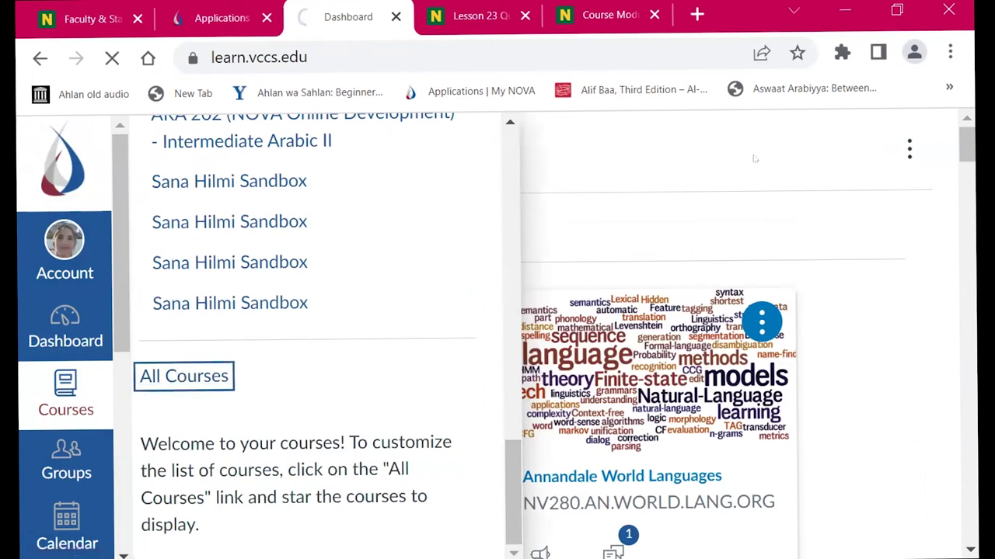
left_click(971, 253)
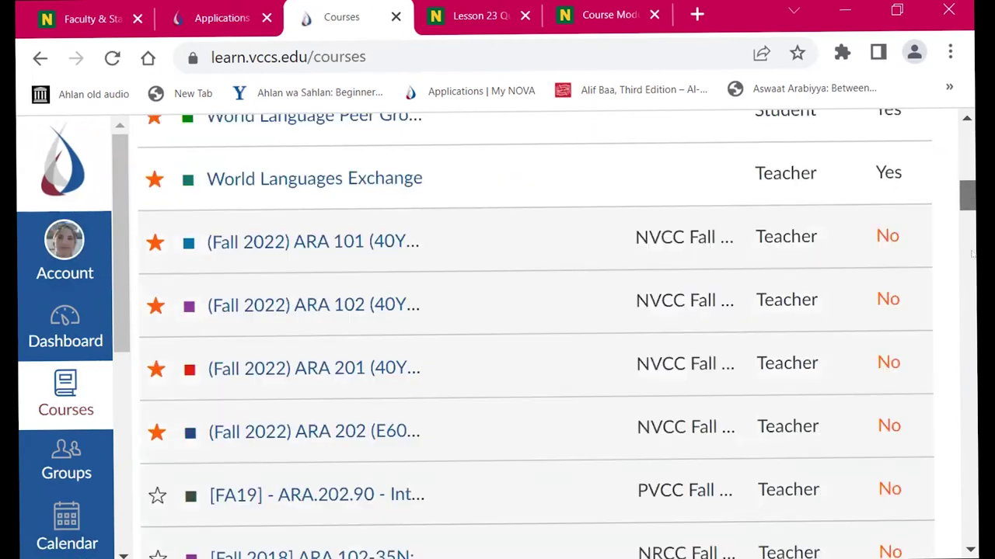
left_click_drag(971, 252, 973, 381)
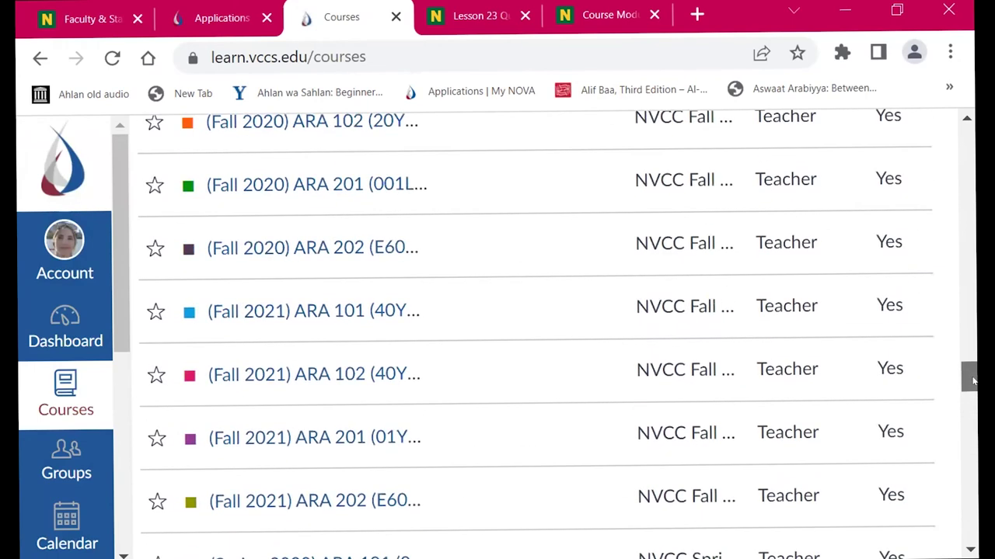
left_click(330, 313)
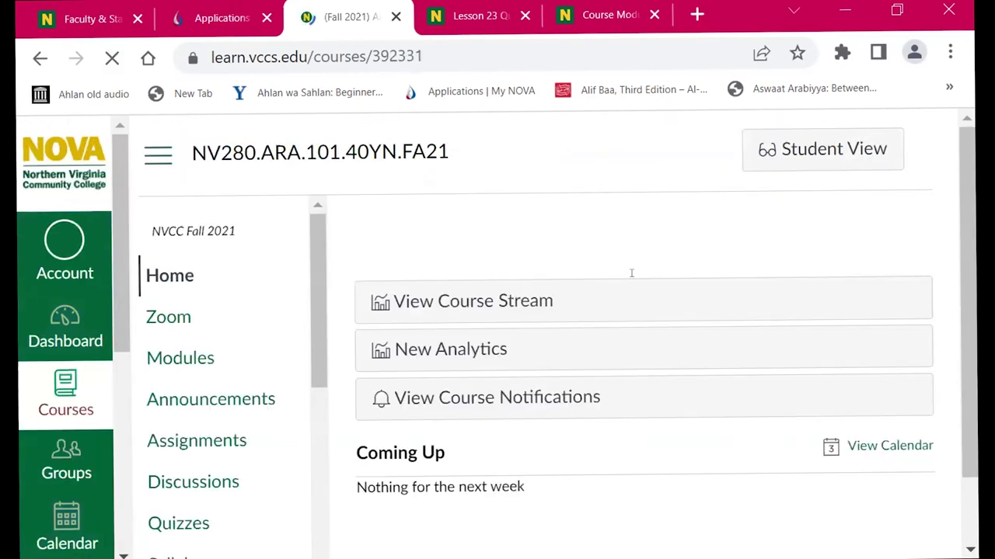
left_click(184, 357)
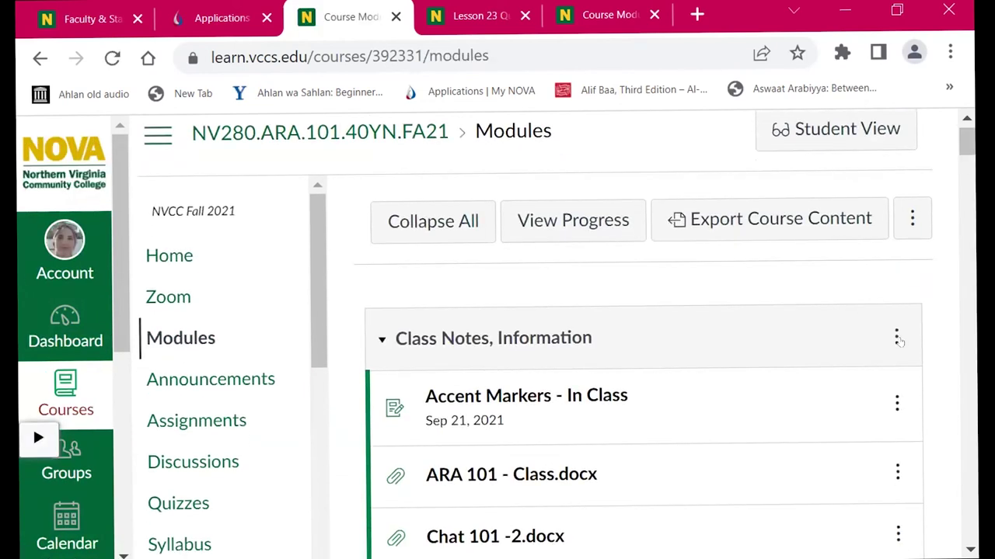
Copy the "Class Notes, Information" module from the Fall 2021 ARA 101 course into the VW286 sandbox course.
left_click(896, 339)
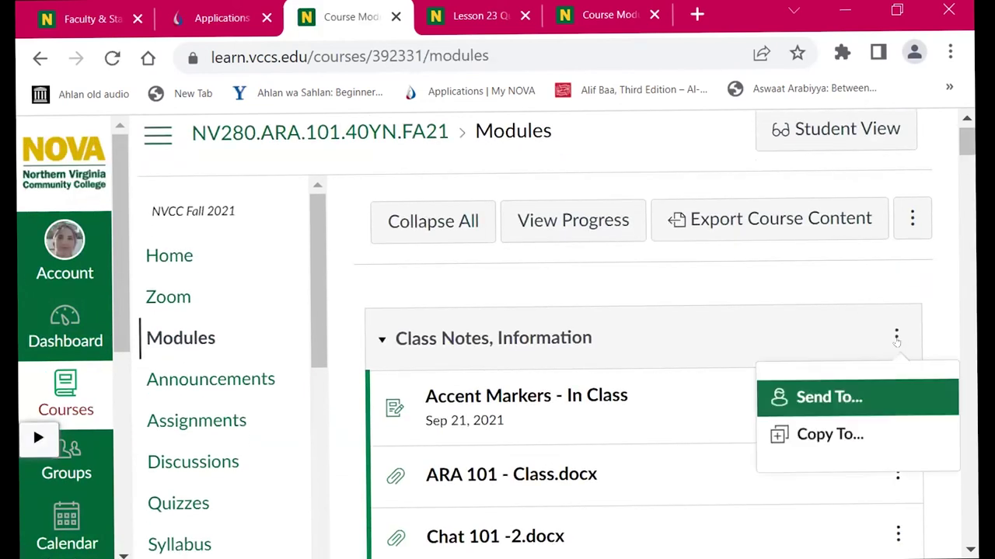
left_click(824, 440)
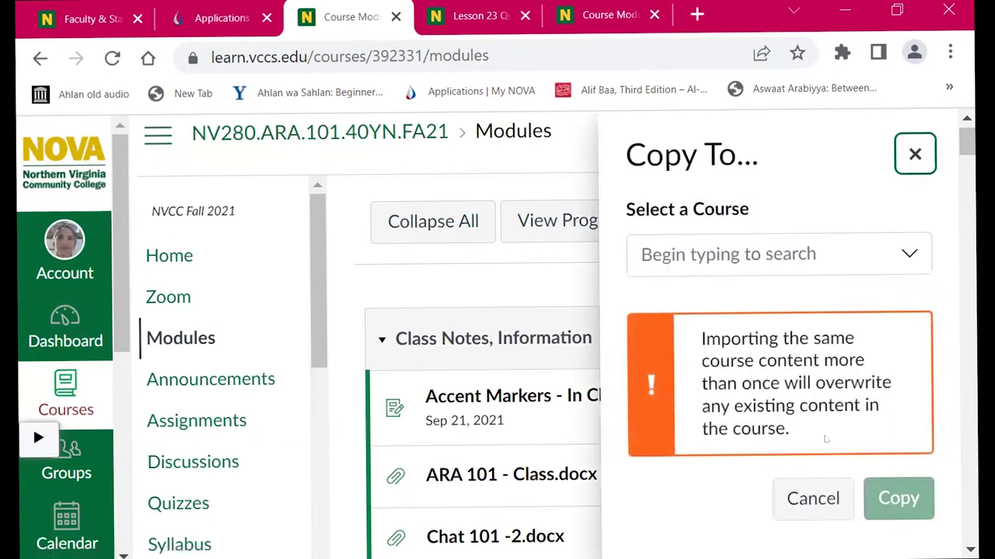
left_click(910, 254)
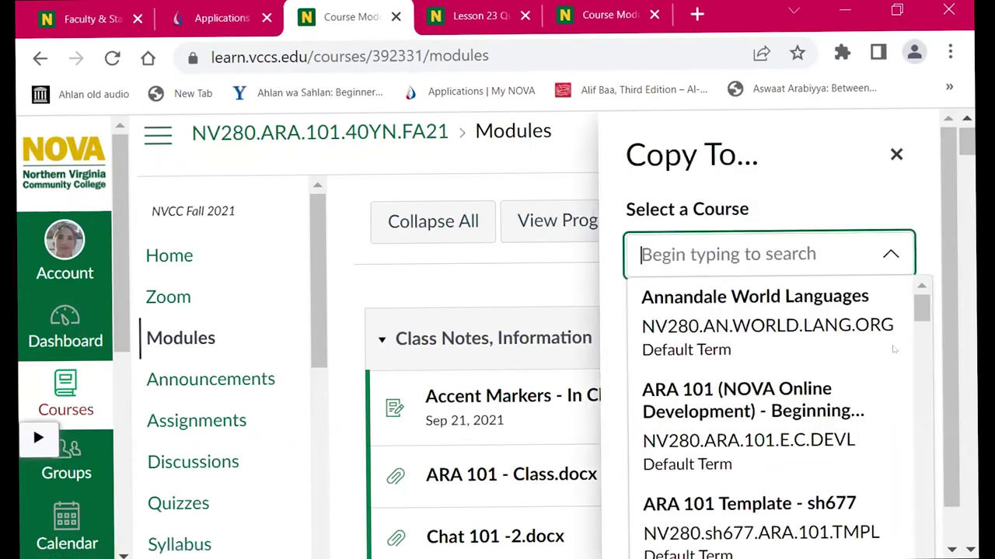
scroll(904, 360, "down", 3)
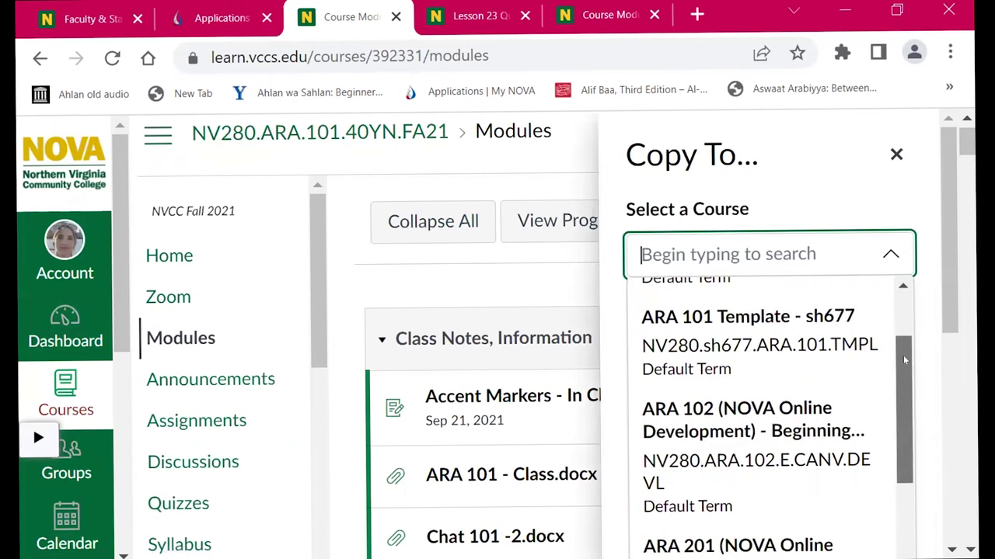
left_click_drag(903, 360, 905, 544)
left_click_drag(967, 143, 967, 168)
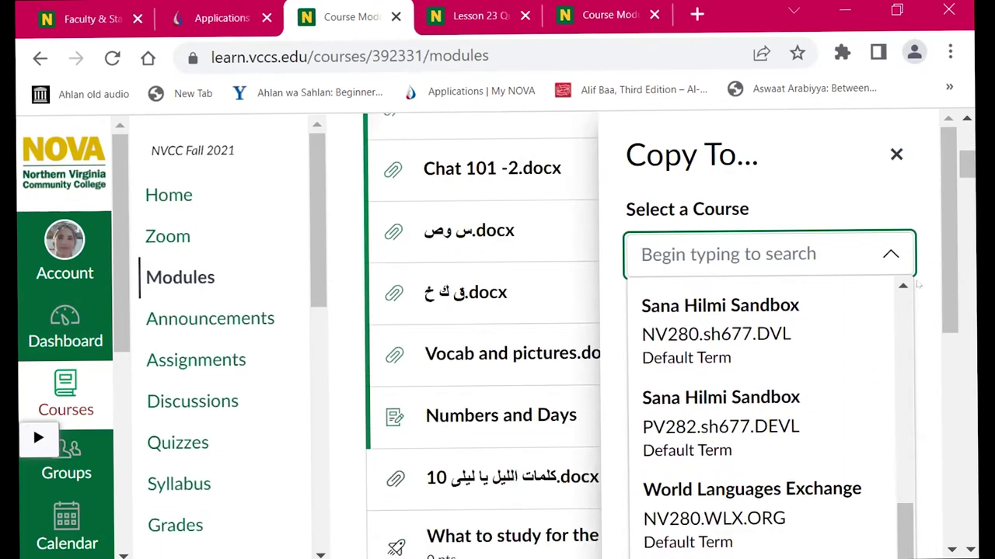
left_click(951, 52)
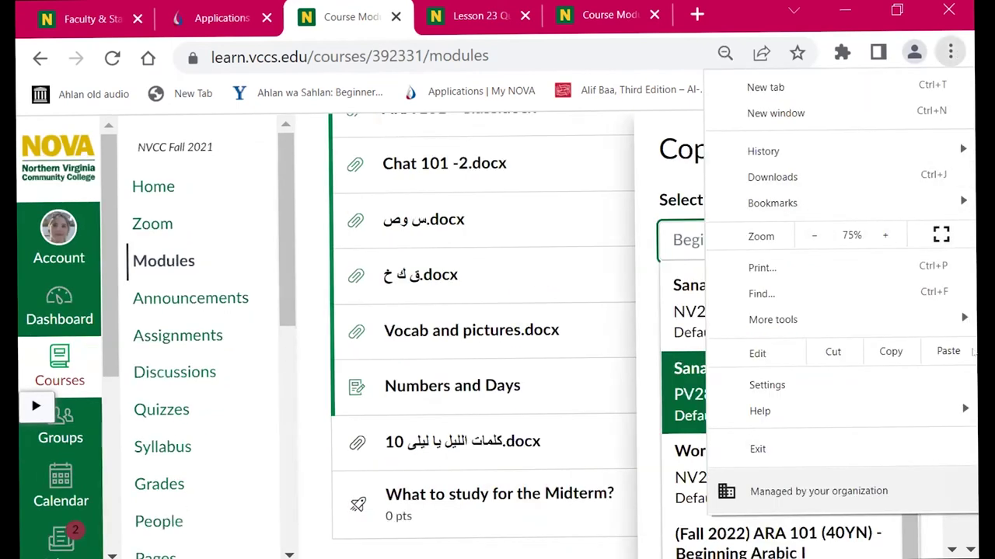
key("Escape")
left_click(923, 218)
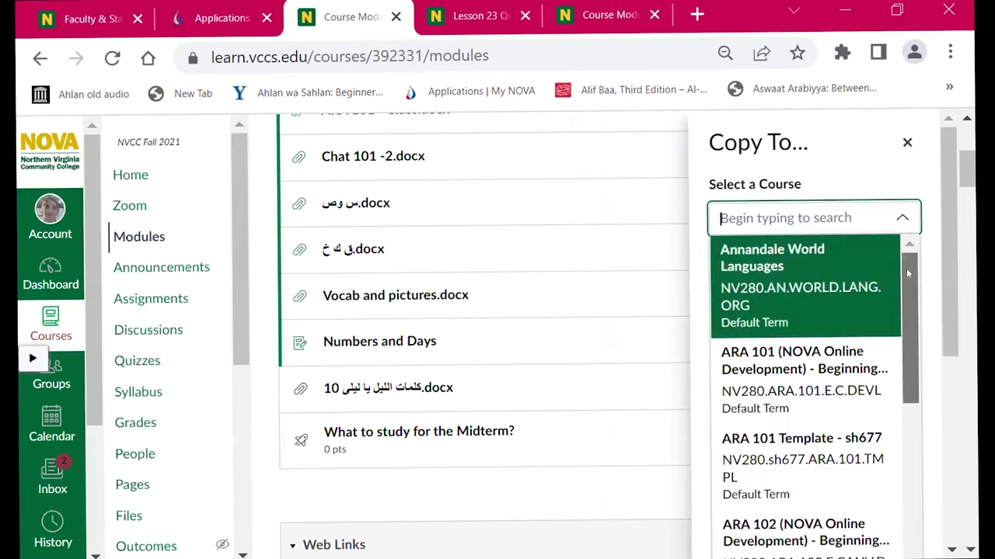
left_click_drag(908, 273, 914, 425)
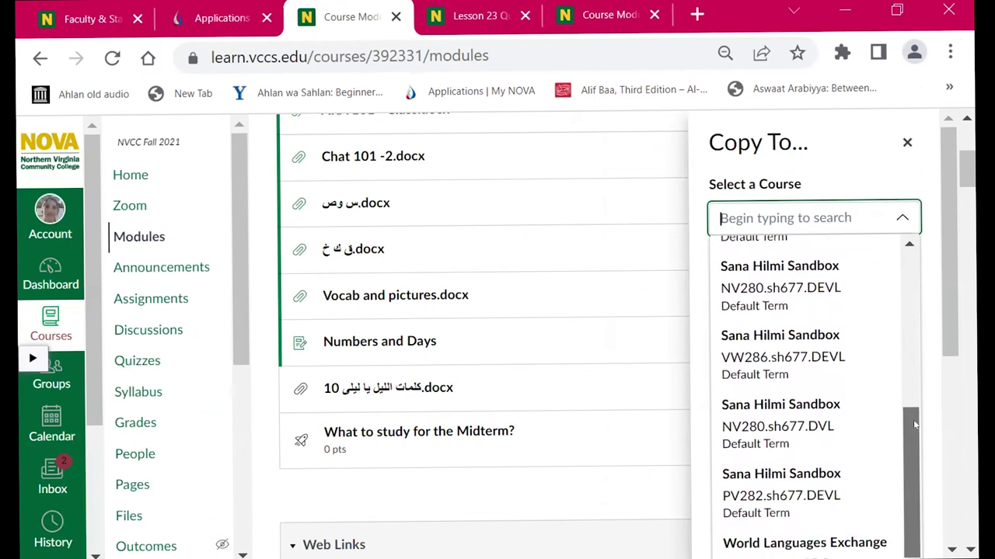
left_click(770, 354)
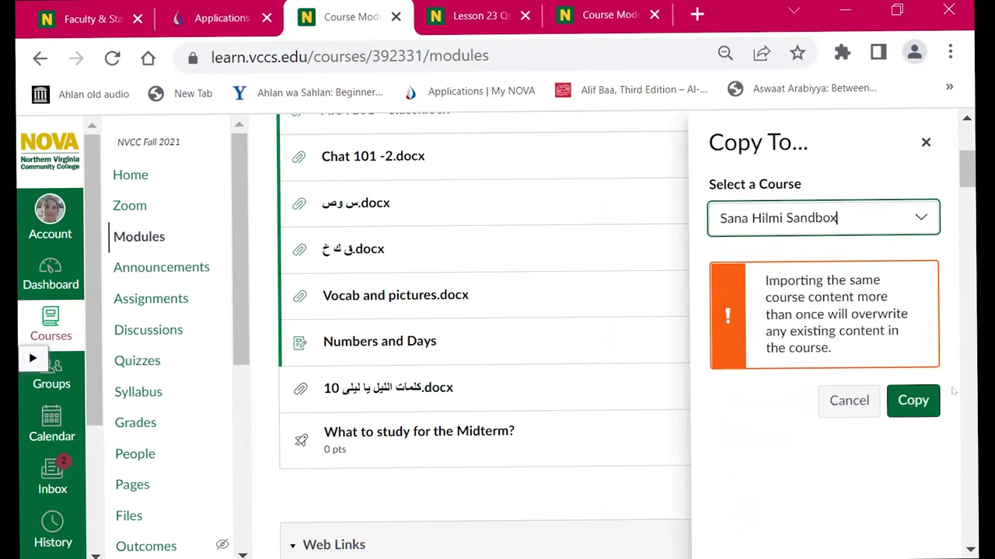
left_click(913, 400)
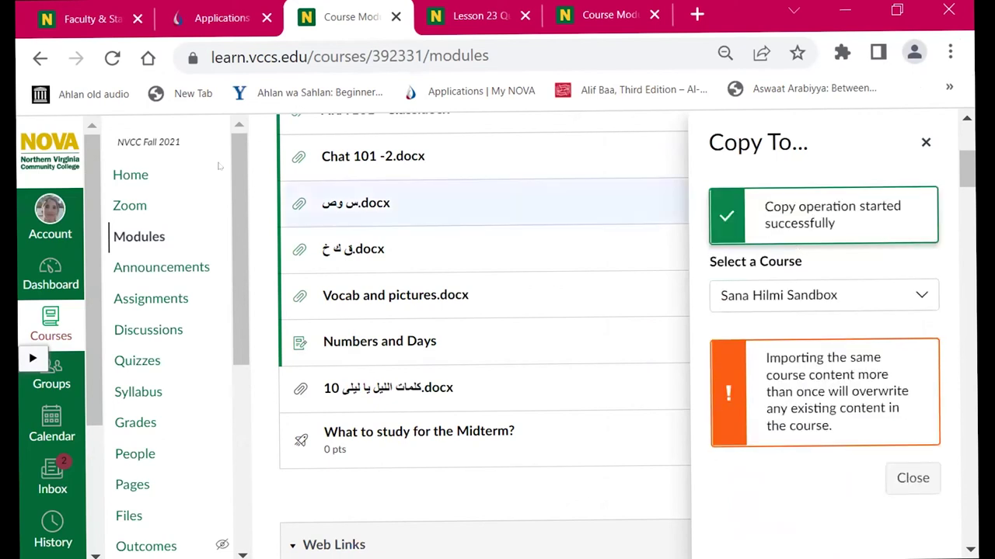
Open the VW286 sandbox course from the dashboard and underline the date of the copied "Accent Markers - In Class" assignment.
left_click(51, 268)
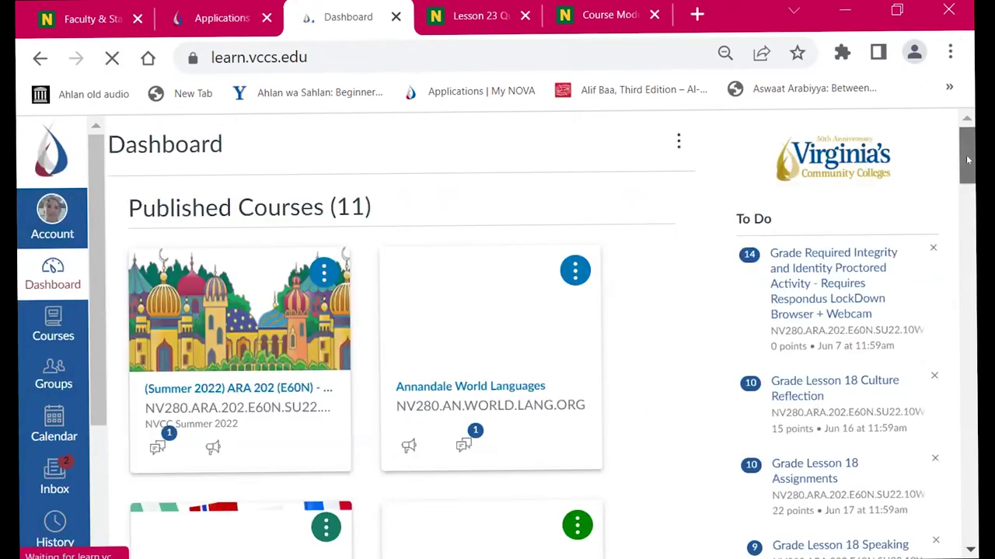
left_click_drag(966, 159, 971, 417)
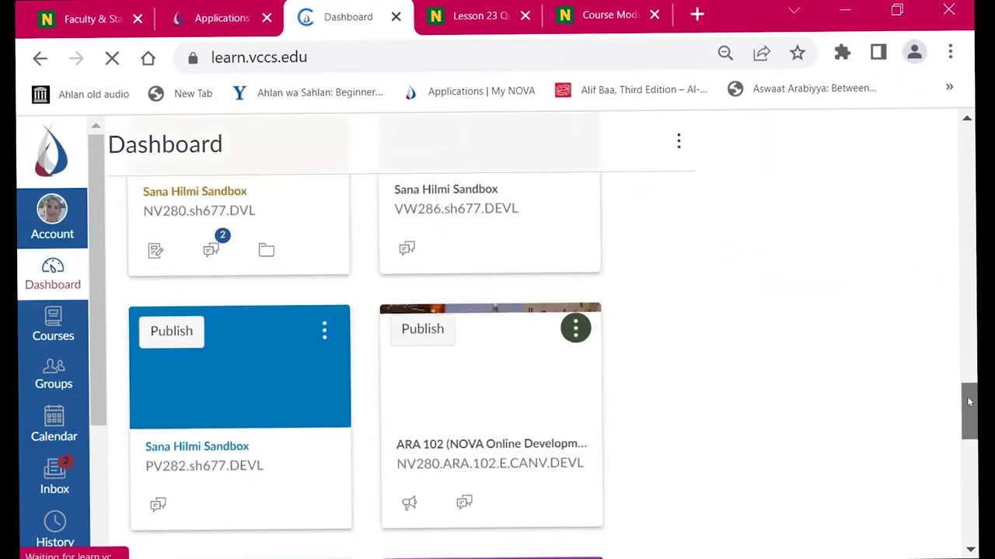
left_click(400, 395)
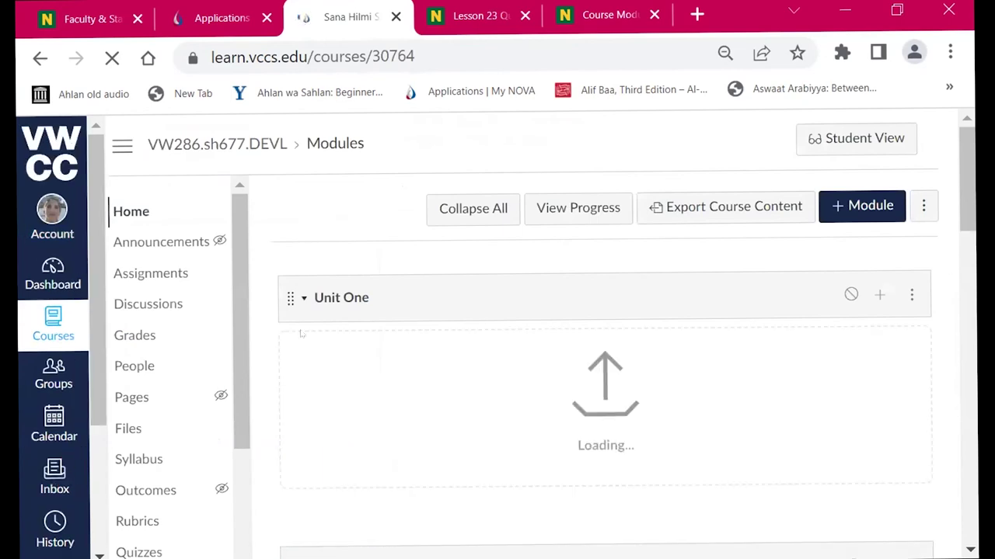
left_click_drag(970, 184, 972, 335)
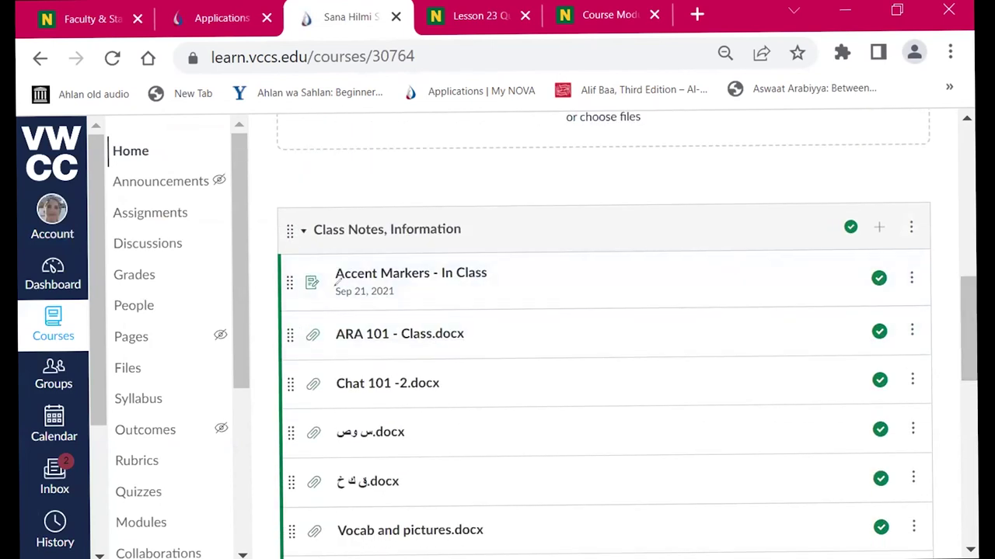
left_click_drag(332, 302, 418, 301)
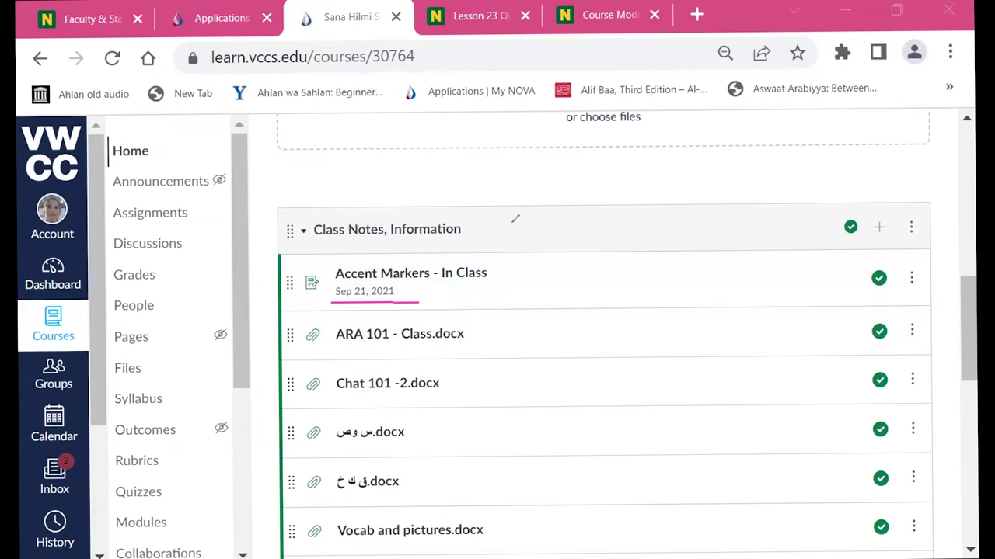
Start copying the "Accent Markers - In Class" item from "Class Notes, Information" and select the NV280 sandbox as the destination course.
left_click(910, 277)
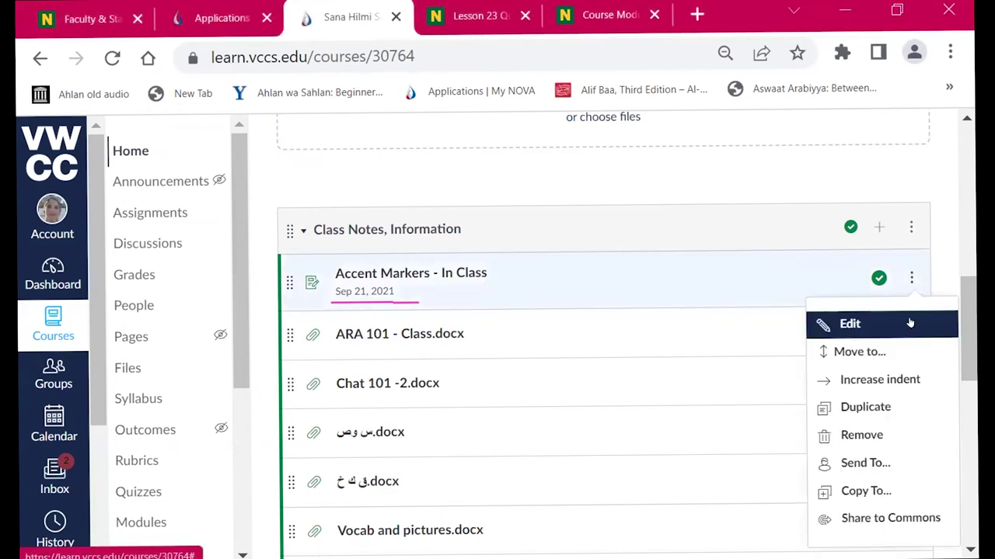
left_click(902, 493)
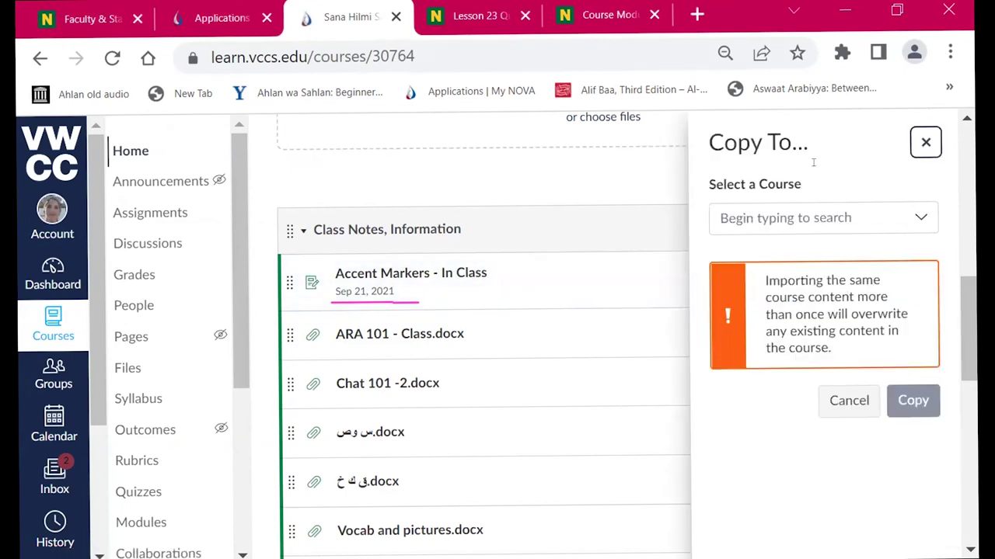
left_click(920, 219)
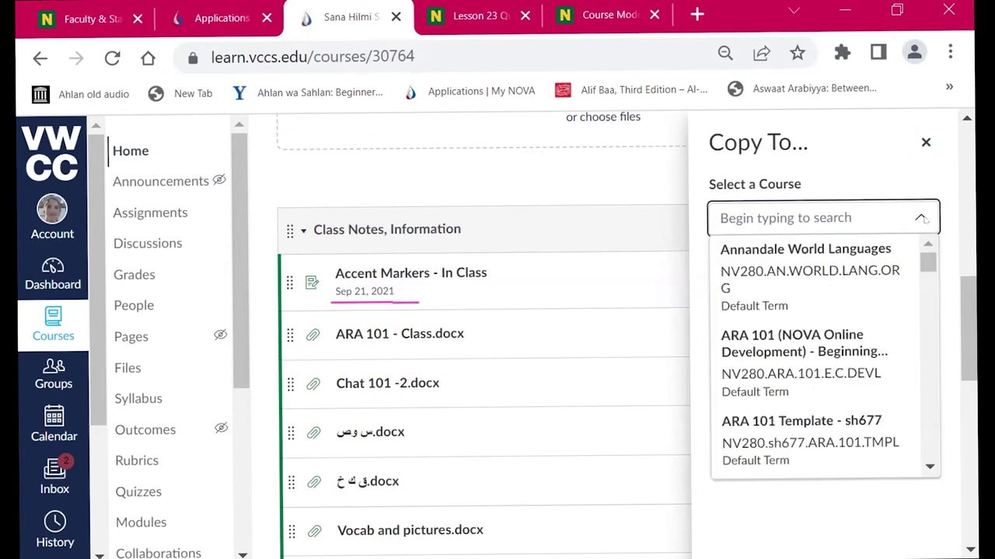
scroll(930, 296, "down", 1)
left_click_drag(928, 283, 936, 310)
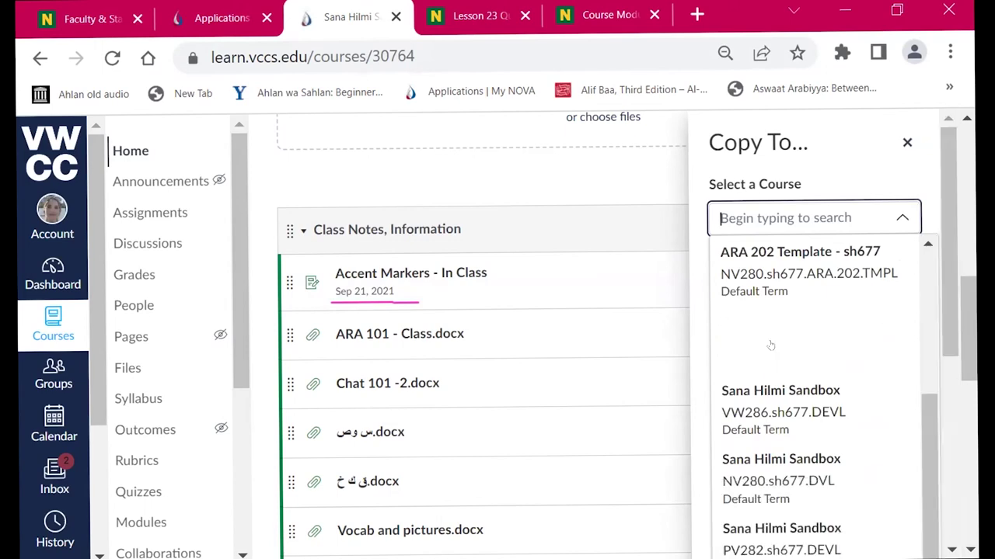
left_click(784, 414)
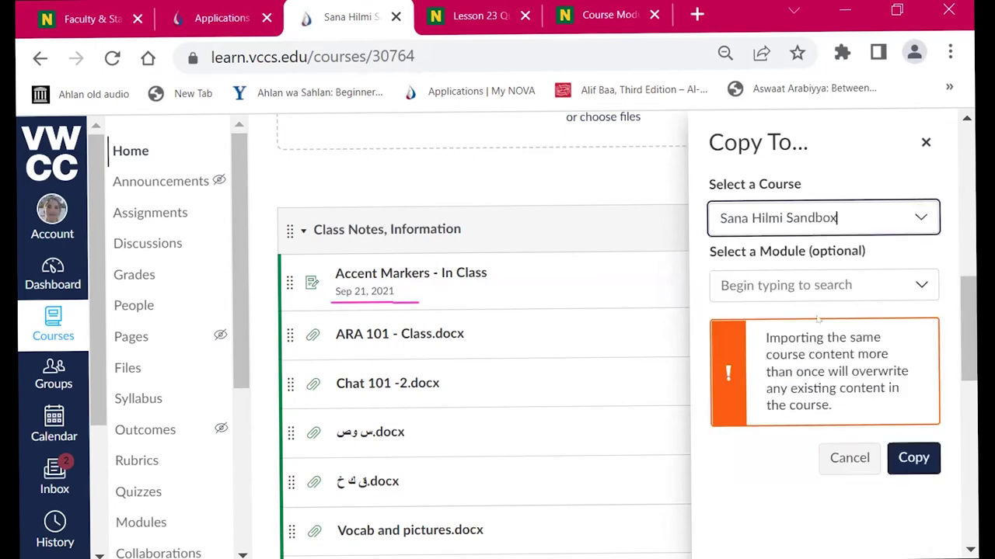
left_click(920, 217)
scroll(905, 338, "up", 1)
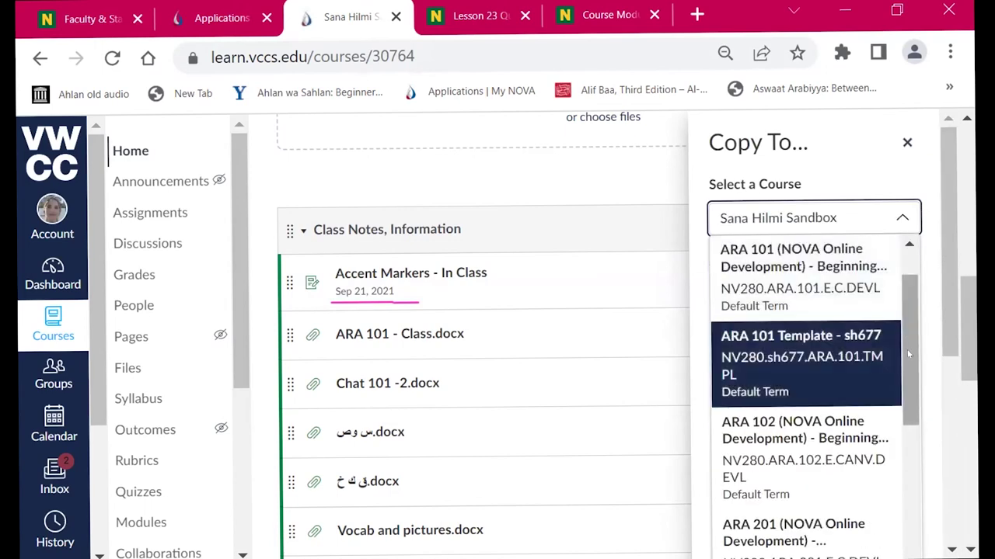
left_click_drag(906, 349, 904, 453)
left_click(827, 417)
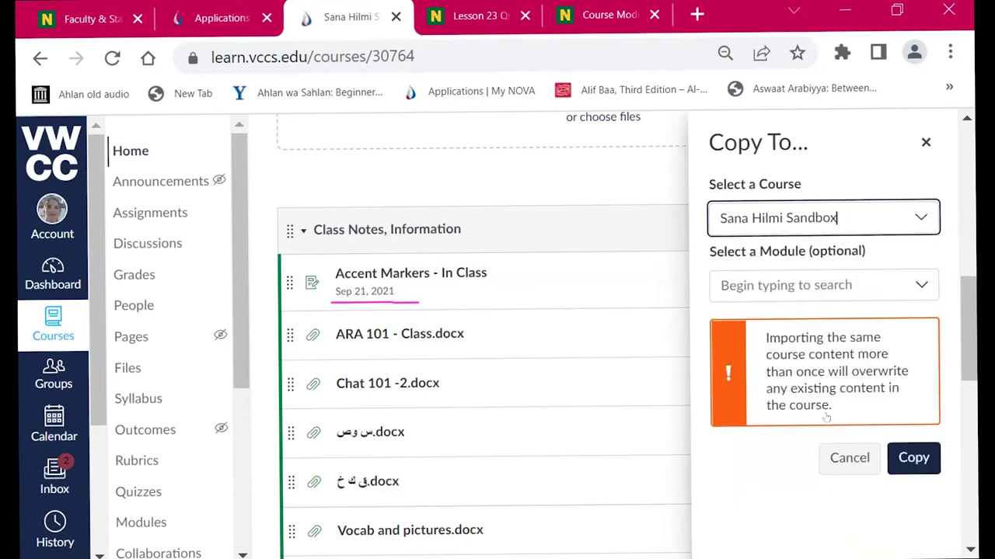
Choose "Unit 2: Introductions" as the destination module with placement at the top, and run the copy.
left_click(921, 285)
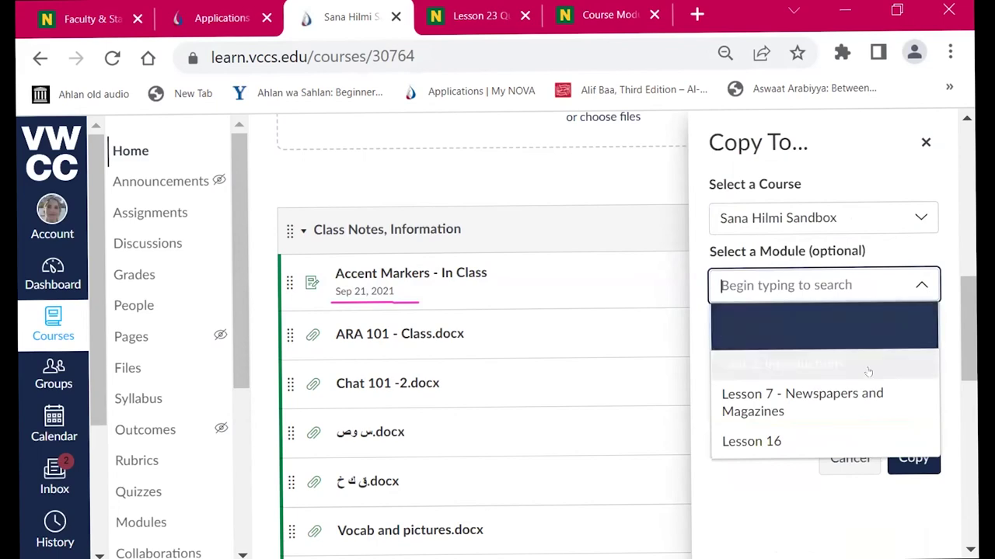
scroll(843, 400, "down", 5)
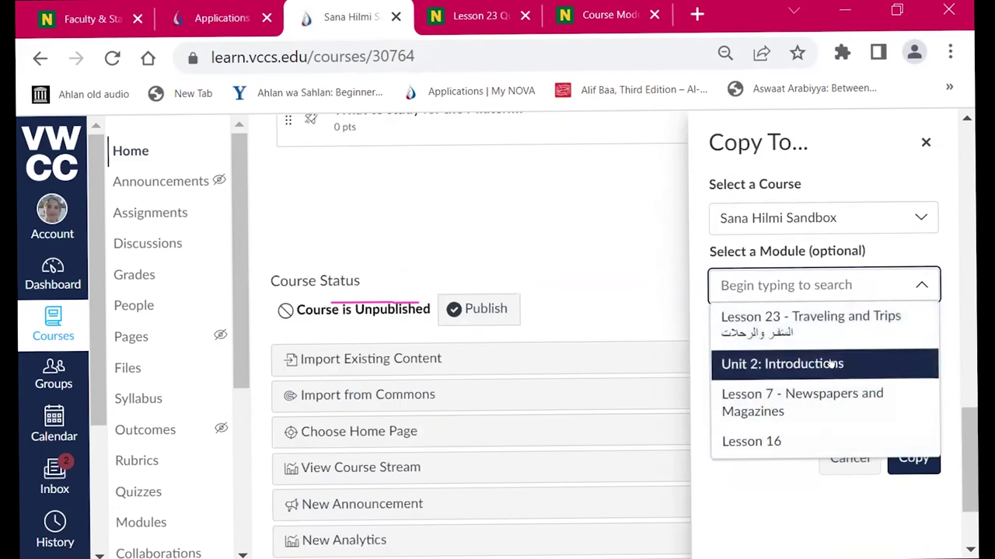
left_click(831, 364)
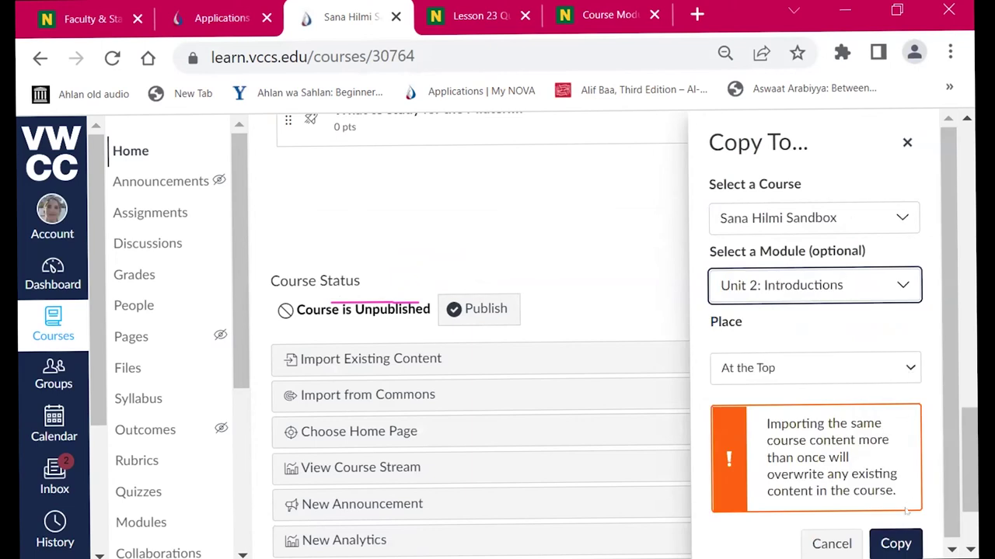
left_click(895, 543)
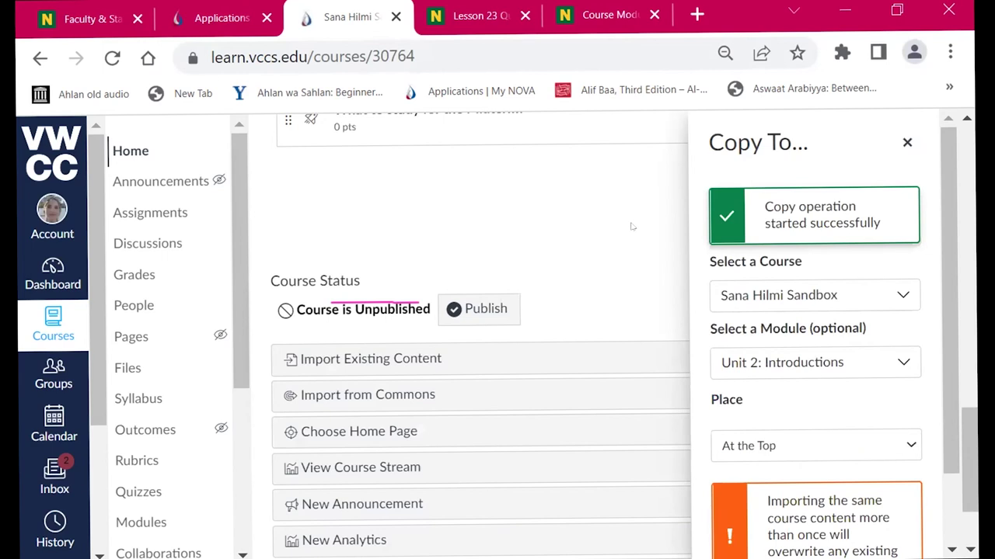
left_click(907, 142)
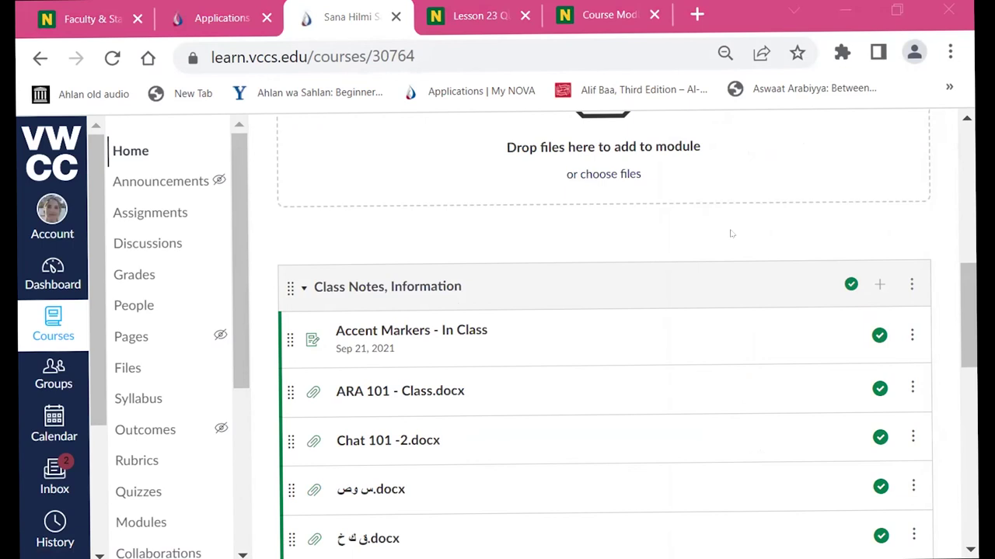
Open the modules of the NV280 sandbox course from the dashboard and check "Unit 2: Introductions" for the copied "Accent Markers - In Class" item.
mouse_move(970, 276)
left_mouse_down()
mouse_move(969, 162)
mouse_move(972, 318)
mouse_move(971, 276)
left_mouse_up()
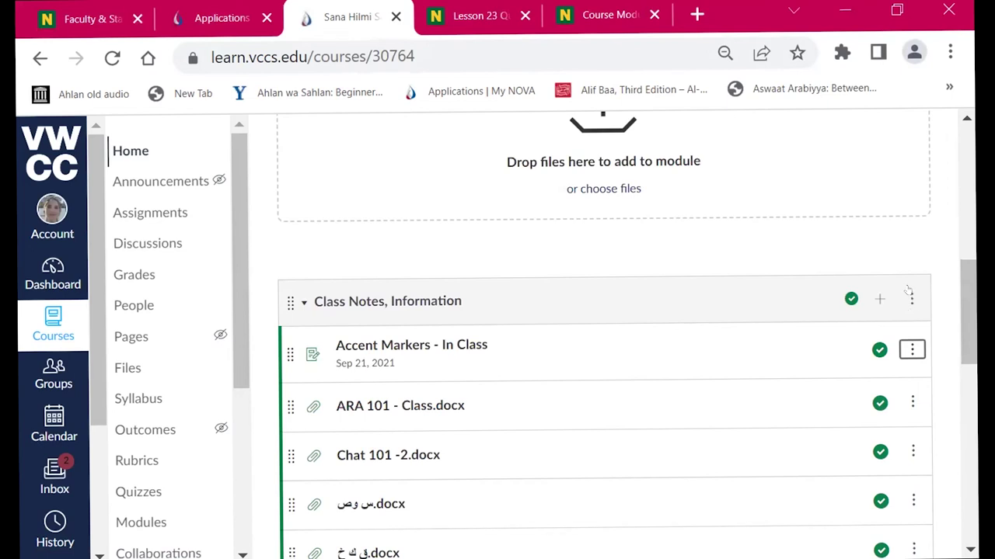
left_click(53, 269)
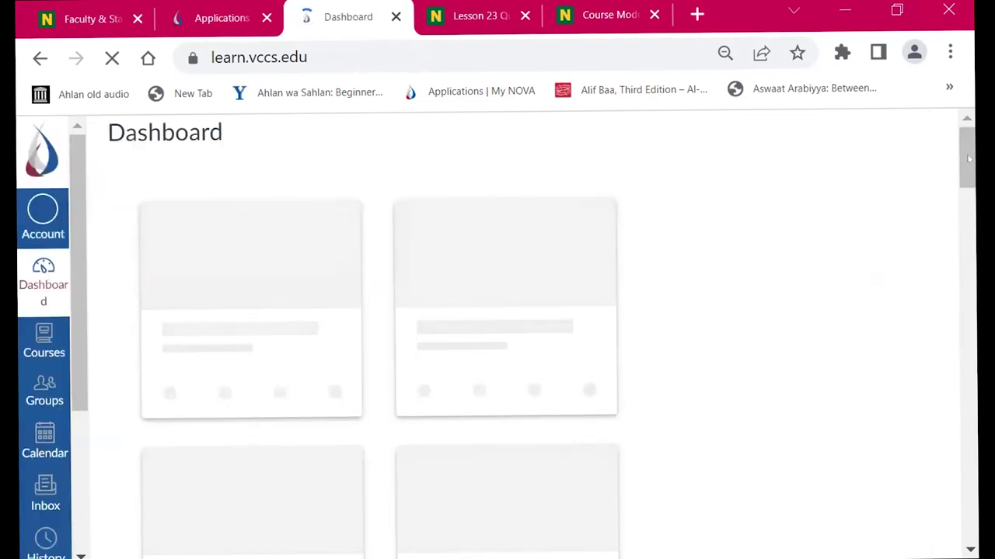
left_click_drag(969, 159, 971, 347)
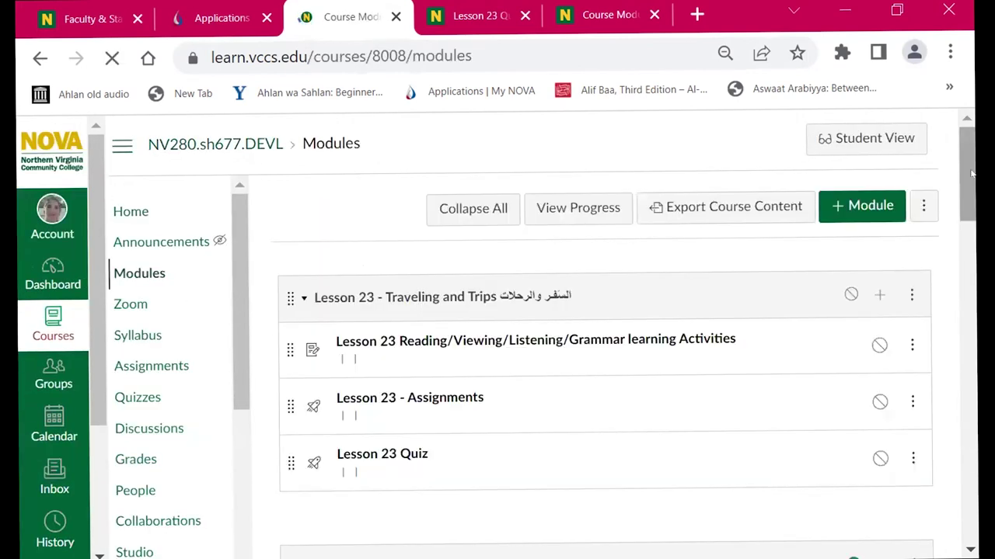
left_click_drag(965, 194, 972, 215)
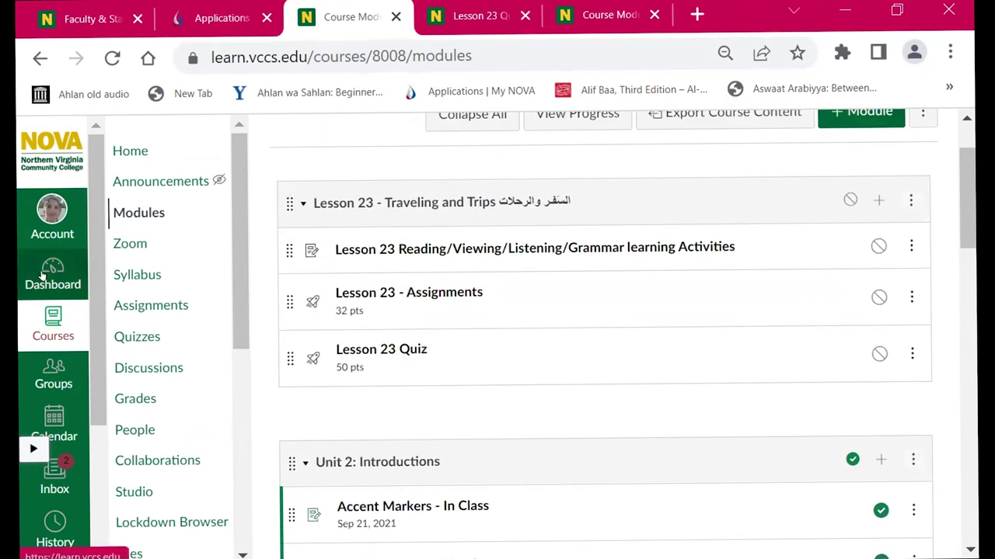
scroll(967, 199, "up", 1)
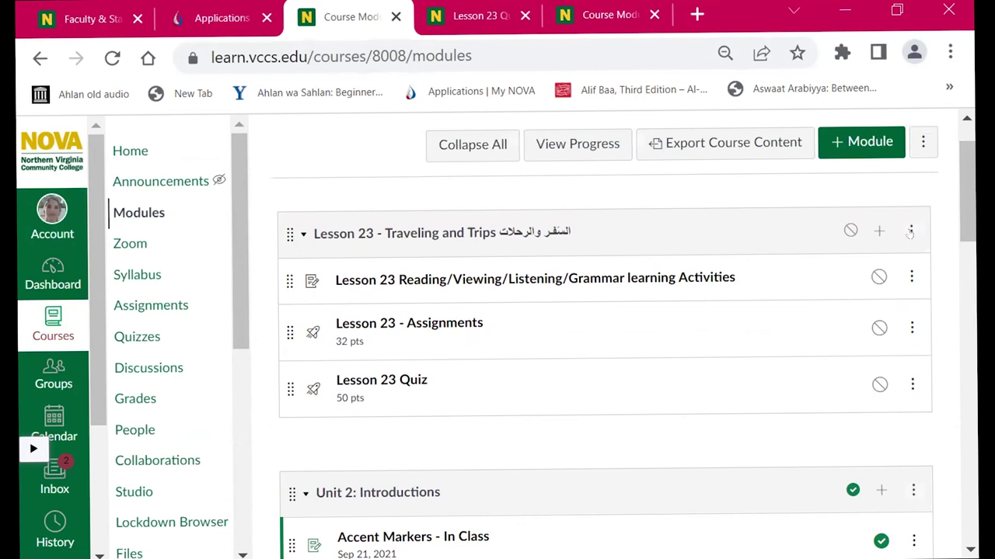
Move the "Lesson 23 - Traveling and Trips" module so that it sits below "Unit 2: Introductions".
left_click(910, 231)
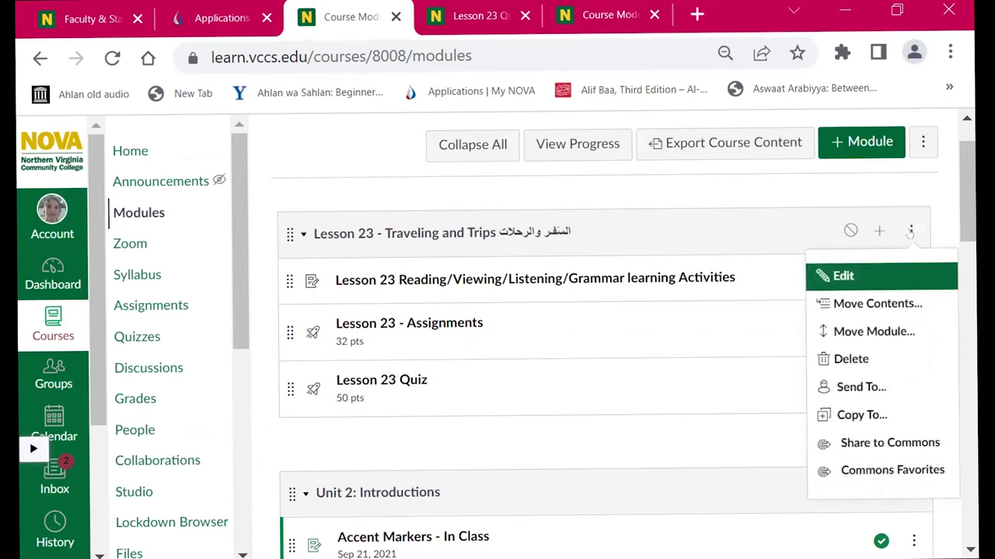
left_click(883, 413)
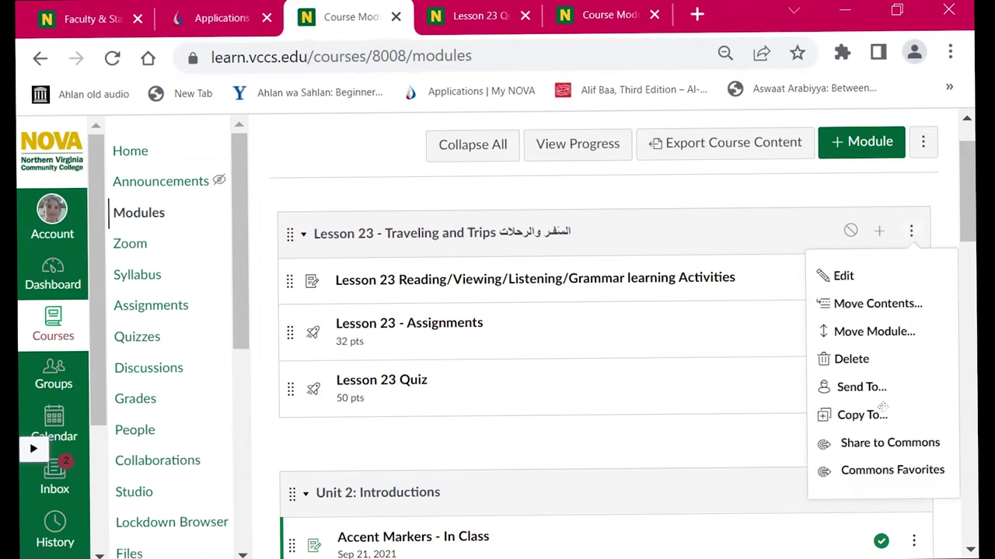
scroll(884, 408, "down", 8)
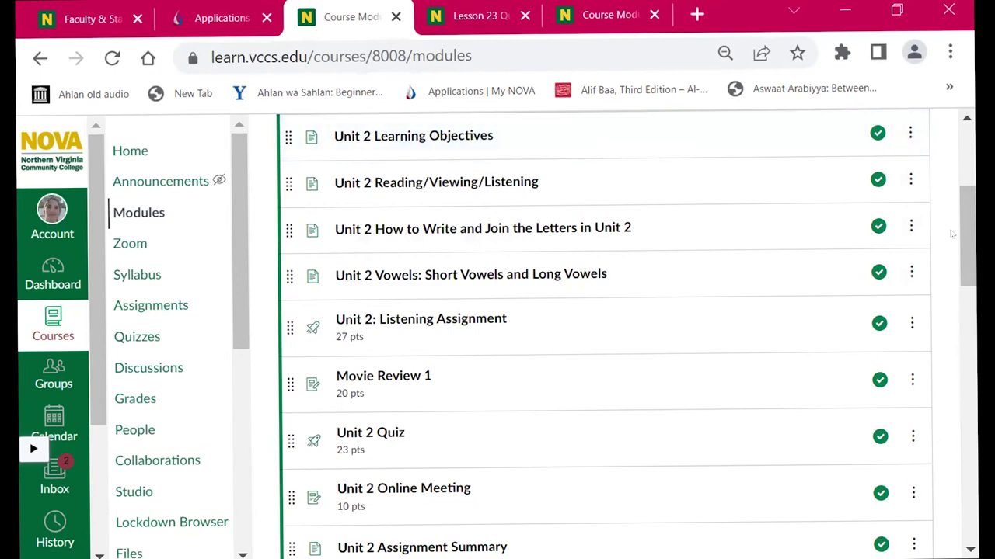
left_click_drag(972, 234, 971, 269)
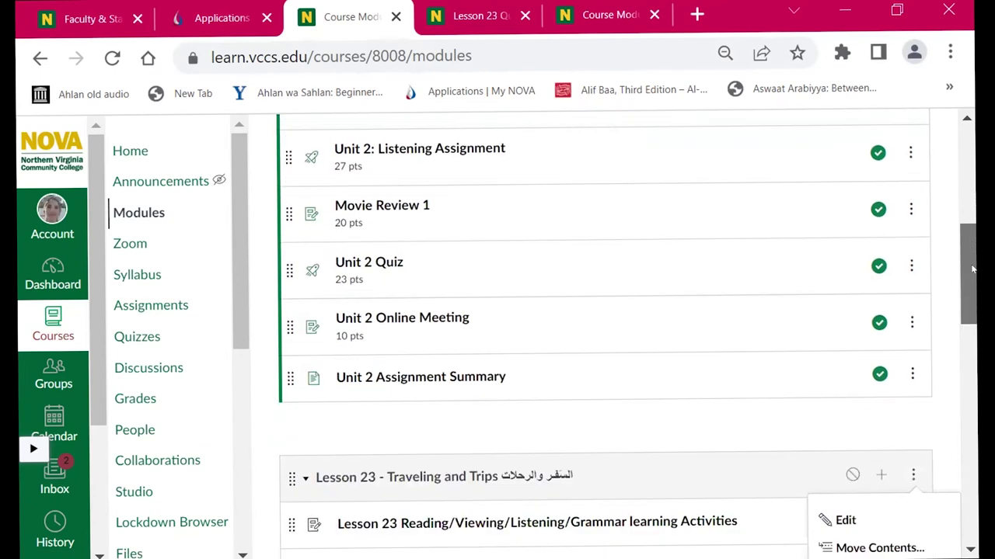
scroll(972, 269, "down", 4)
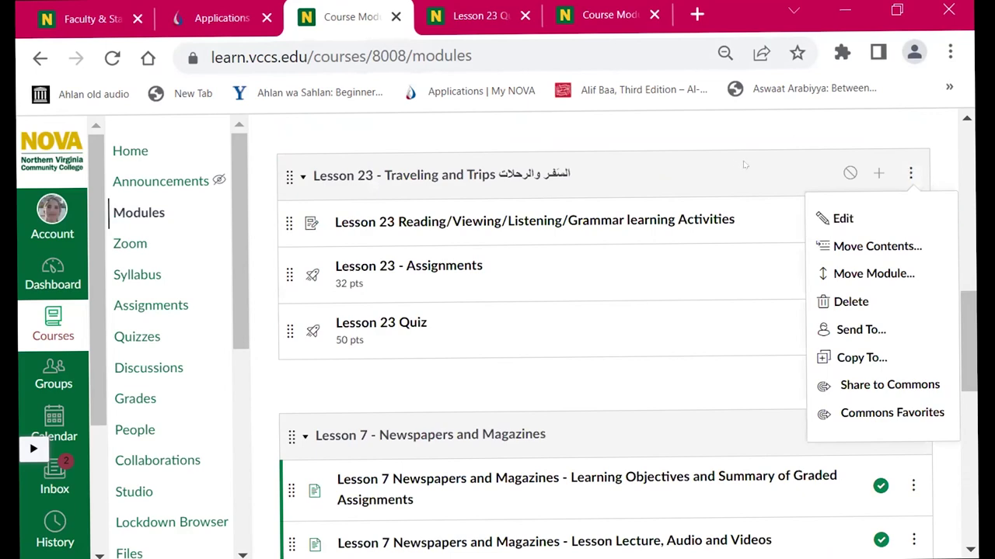
scroll(973, 256, "up", 4)
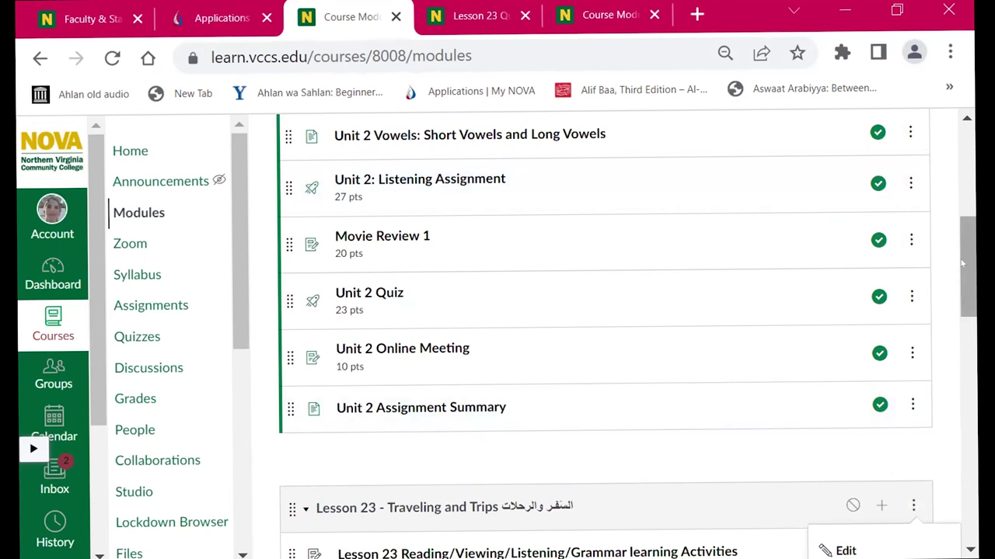
Open the settings of the NV280 sandbox course.
scroll(962, 265, "up", 1)
left_click_drag(237, 308, 250, 542)
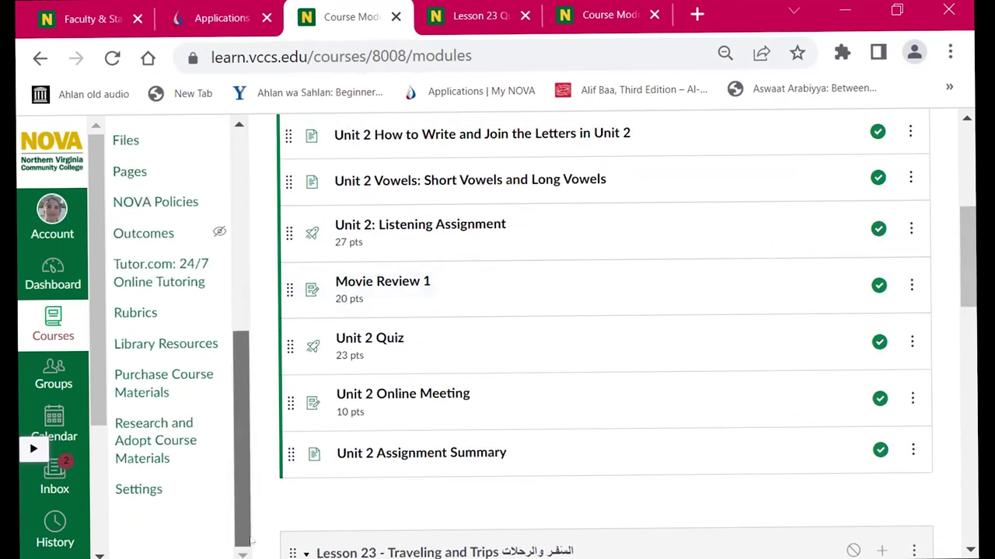
left_click(131, 495)
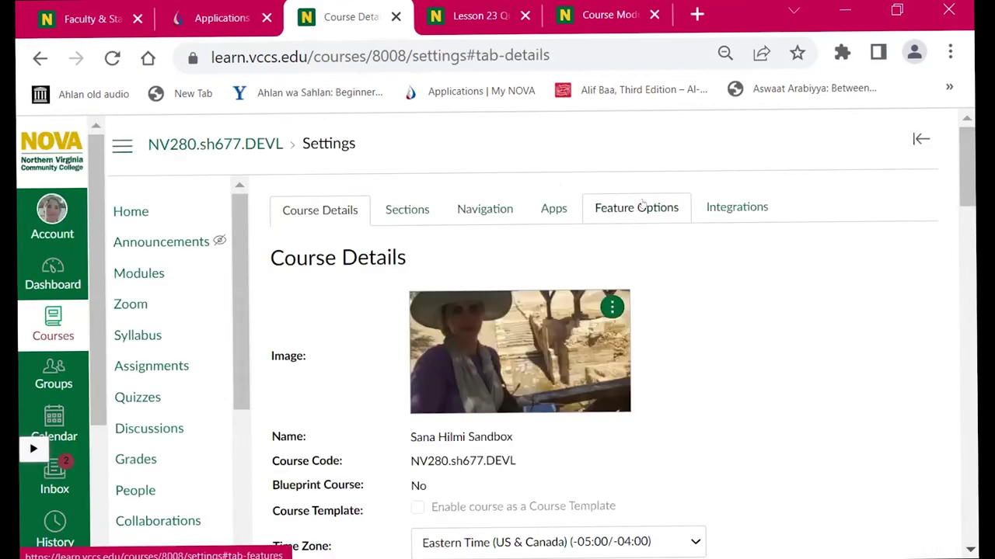
Look through the course's Sections, Navigation, Apps and Feature Options settings for a way to import content.
left_click(397, 209)
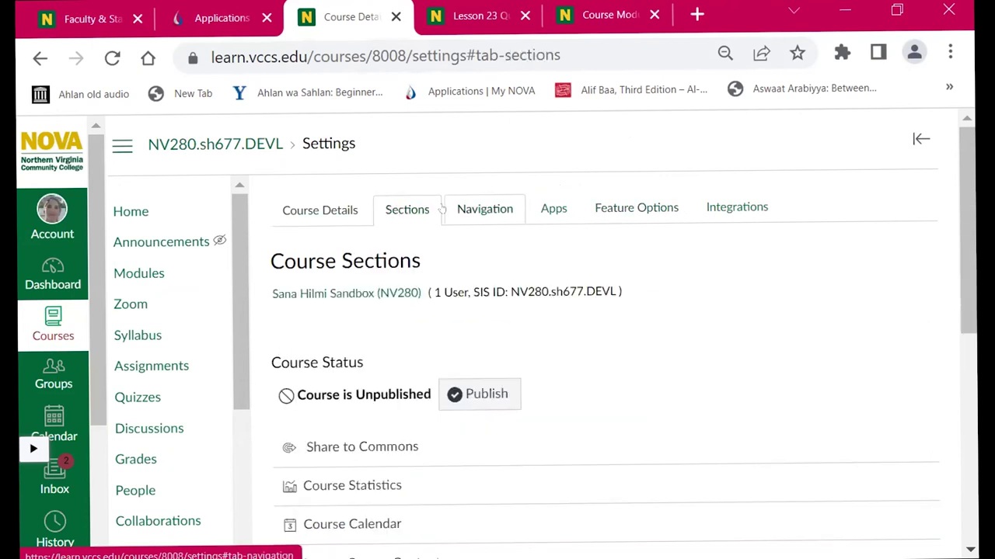
left_click(483, 207)
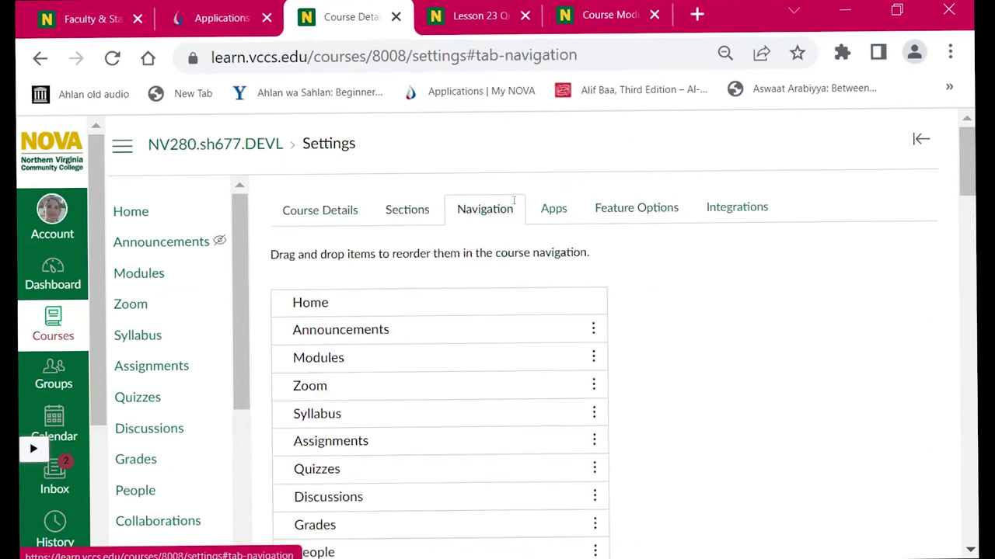
left_click(553, 207)
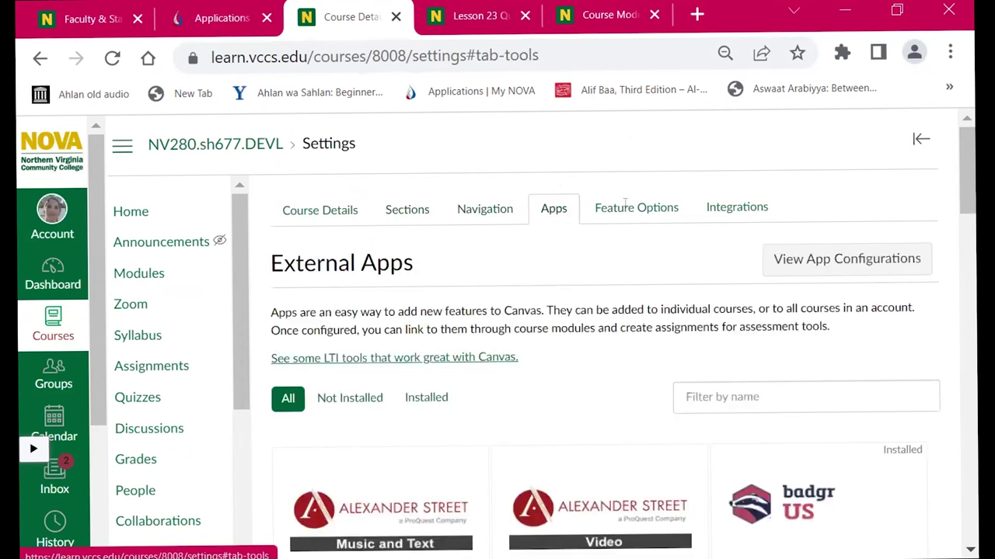
left_click(624, 204)
left_click(704, 204)
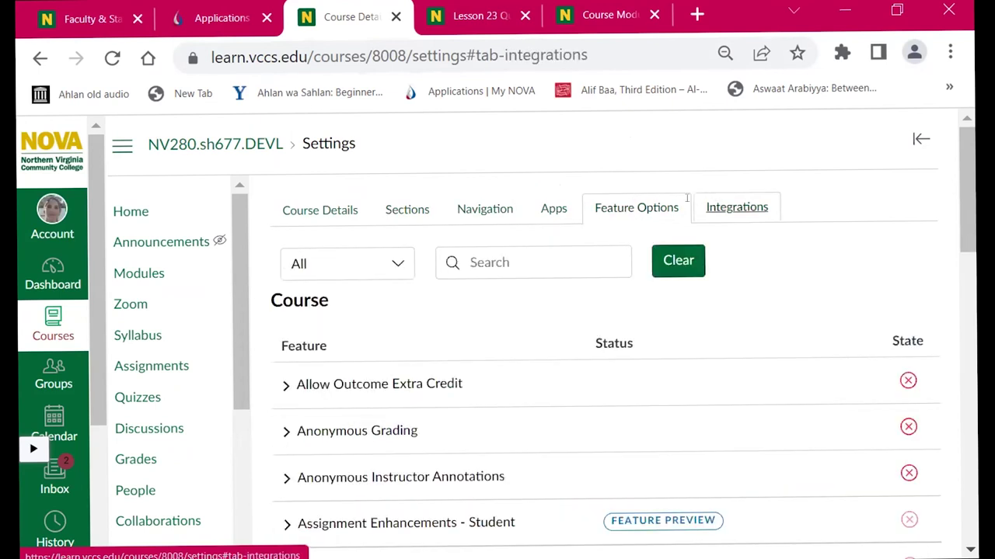
left_click(417, 206)
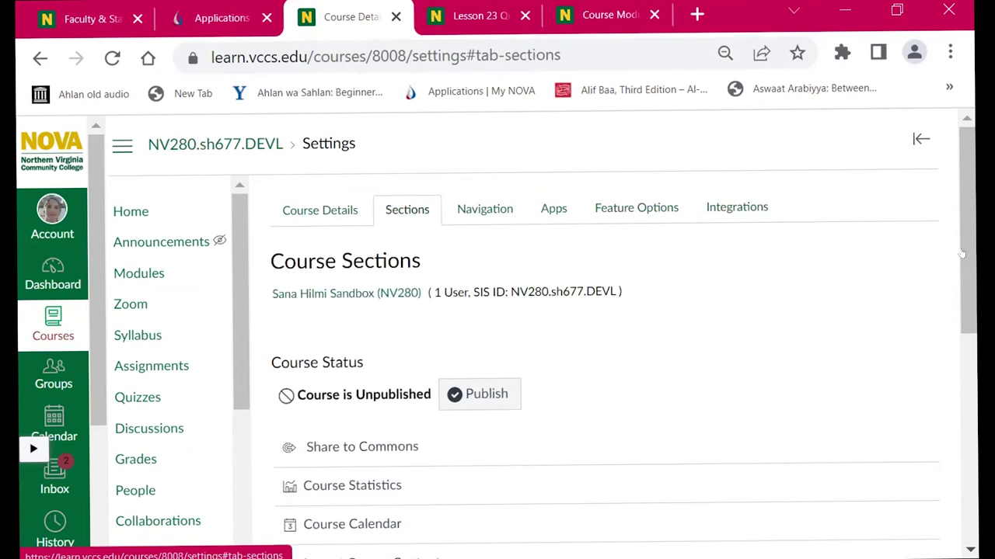
left_click(460, 213)
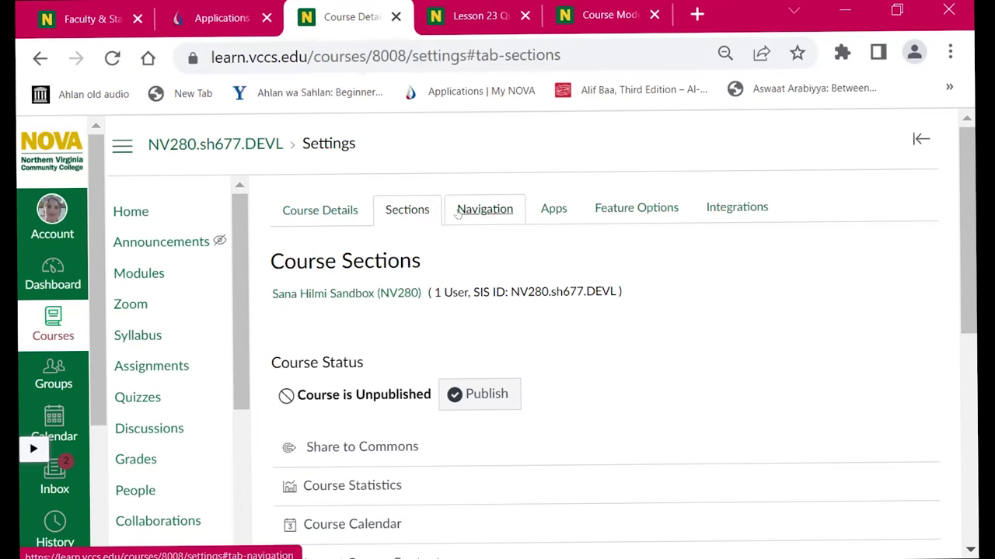
scroll(404, 198, "down", 1)
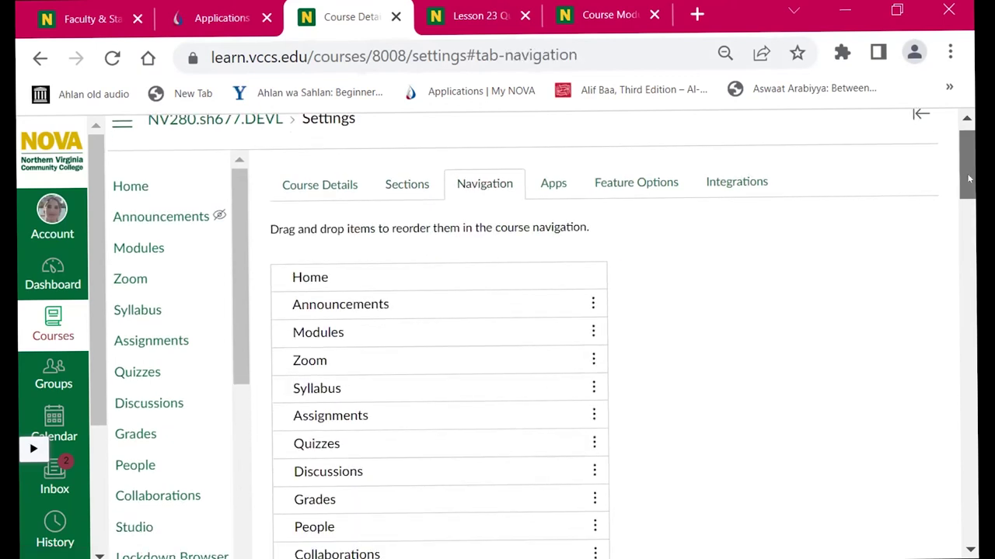
Return to the Course Details settings and open the Import Course Content page.
left_click(319, 187)
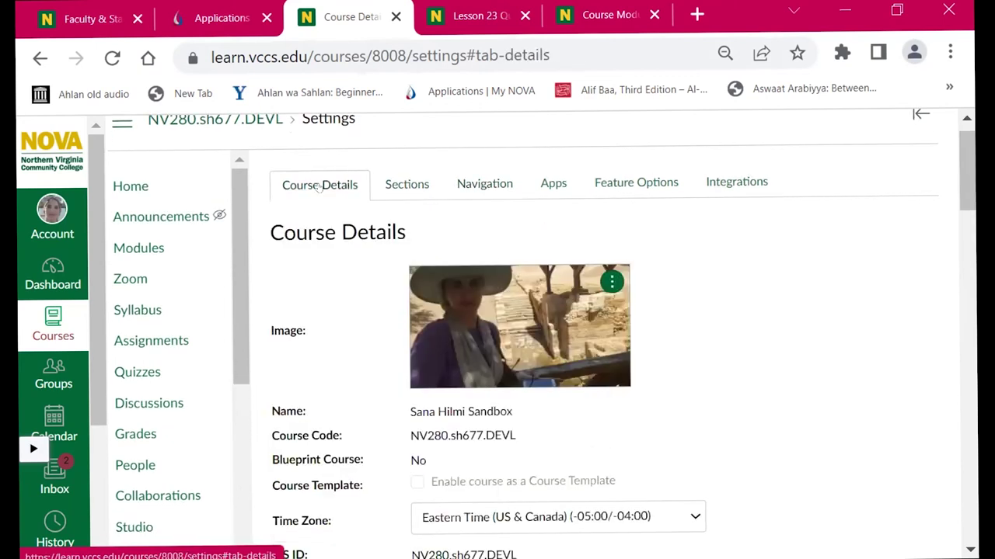
left_click_drag(968, 164, 974, 449)
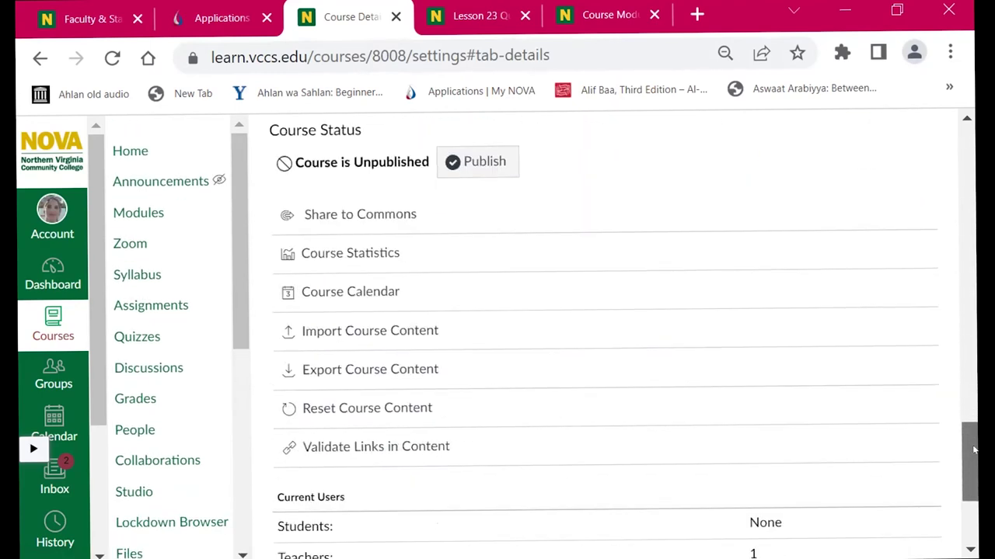
left_click(319, 324)
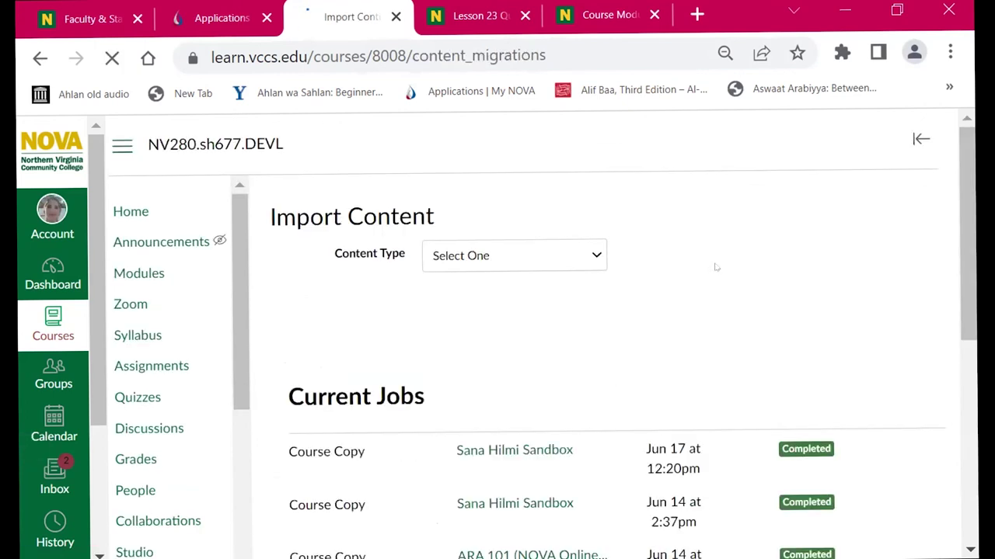
Review the content type options available for importing content into the NV280 sandbox course.
left_click(596, 263)
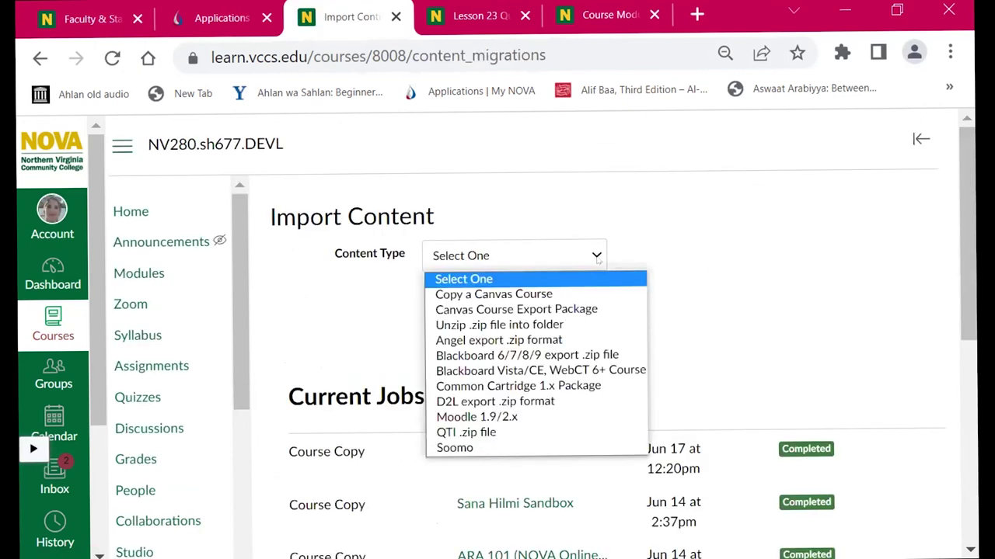
left_click(728, 233)
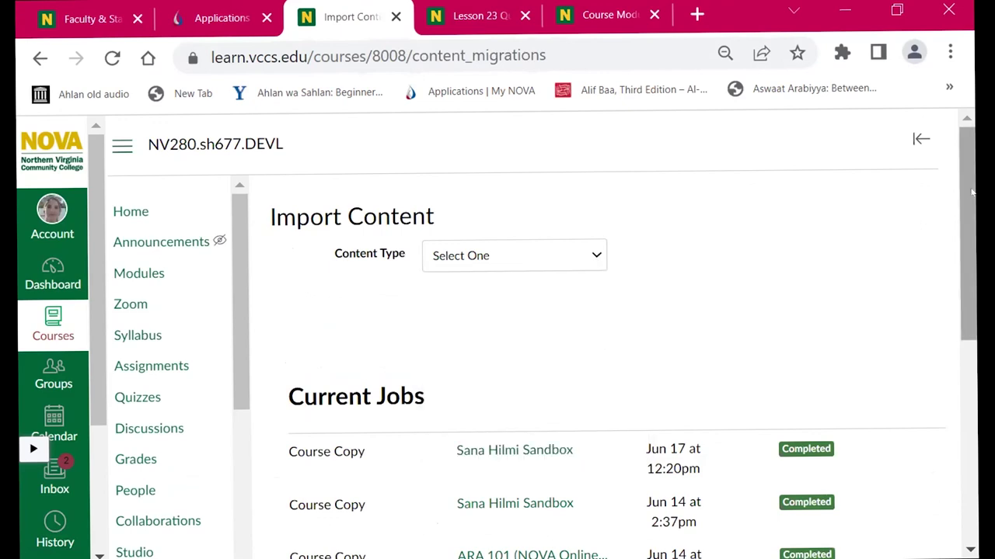
mouse_move(971, 196)
left_mouse_down()
mouse_move(973, 301)
mouse_move(972, 196)
left_mouse_up()
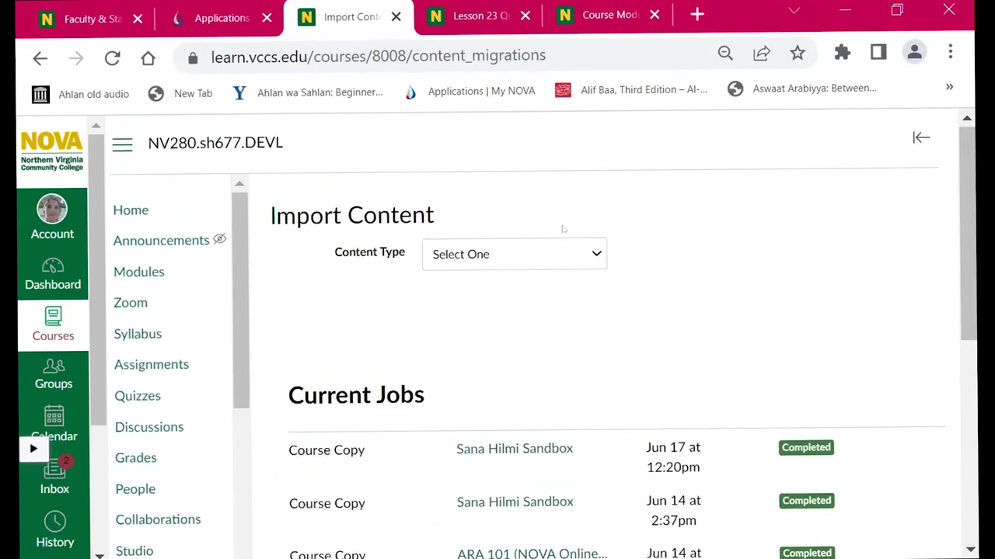
left_click(585, 256)
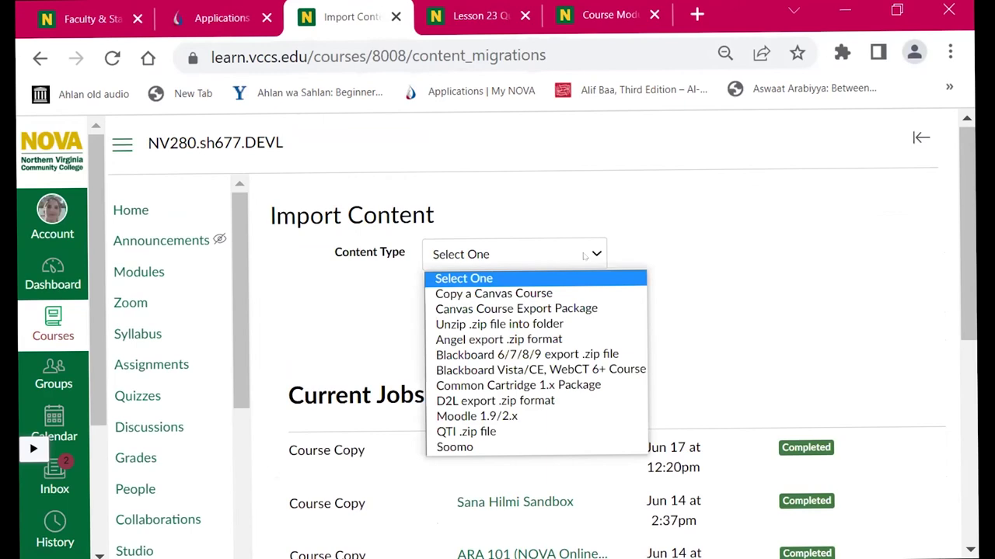
left_click_drag(972, 235, 973, 181)
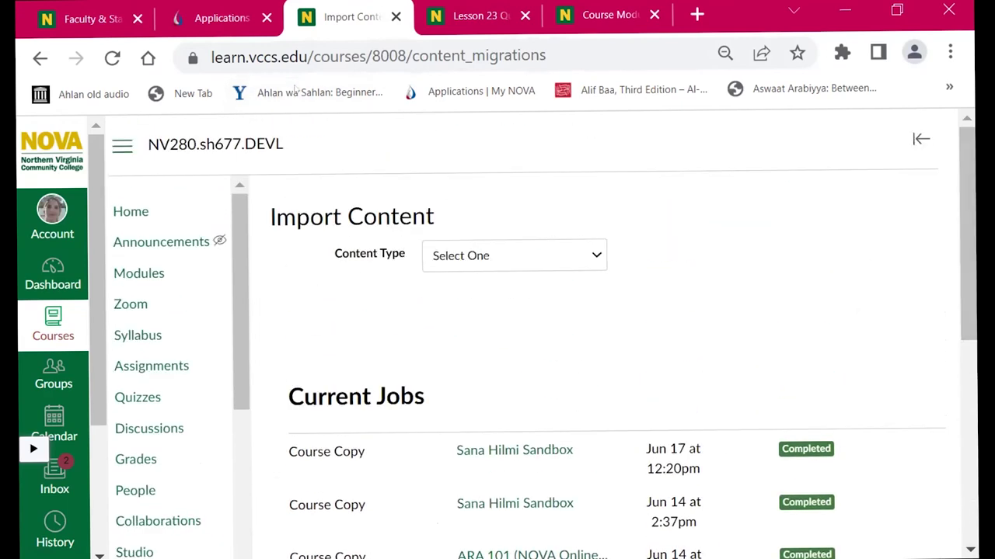
Return to the sandbox's Course Details settings and open the Export Course Content page.
left_click(40, 58)
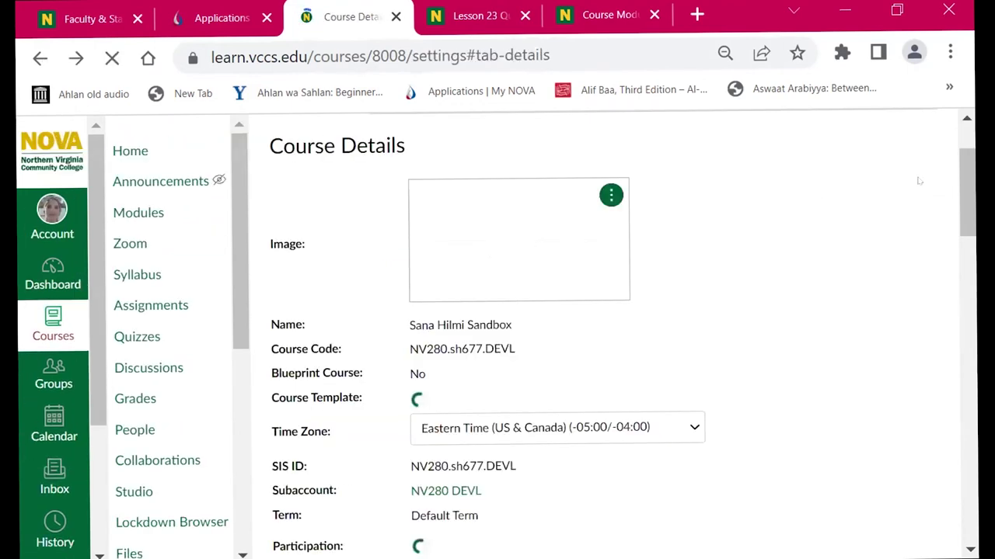
left_click_drag(974, 469, 974, 447)
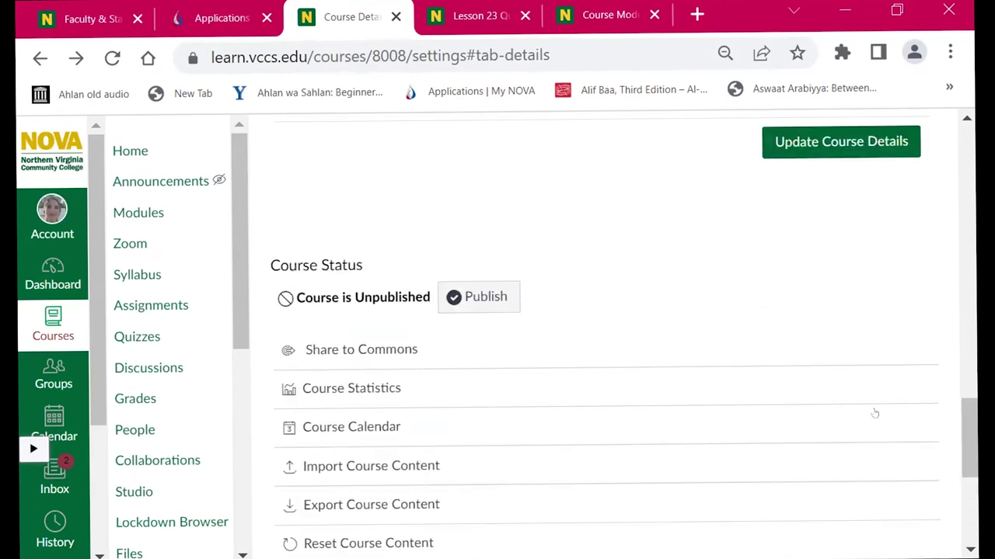
scroll(239, 510, "down", 5)
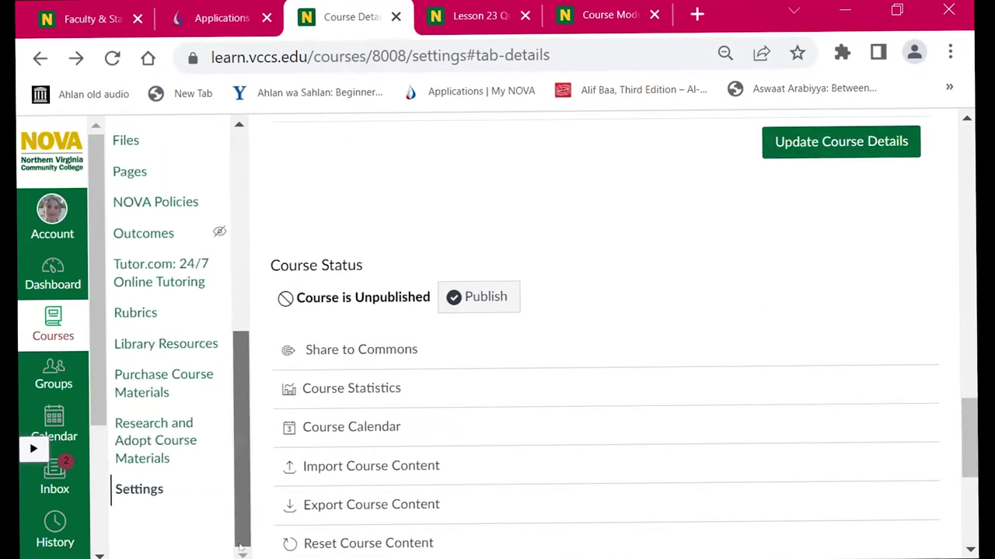
left_click(356, 505)
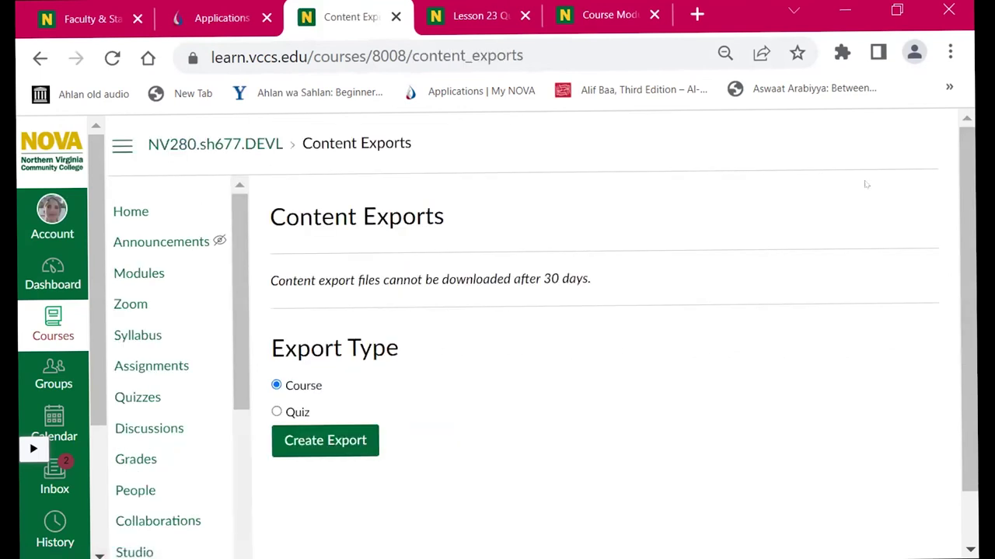
Go to the Dashboard and look through the published course cards.
left_click(47, 266)
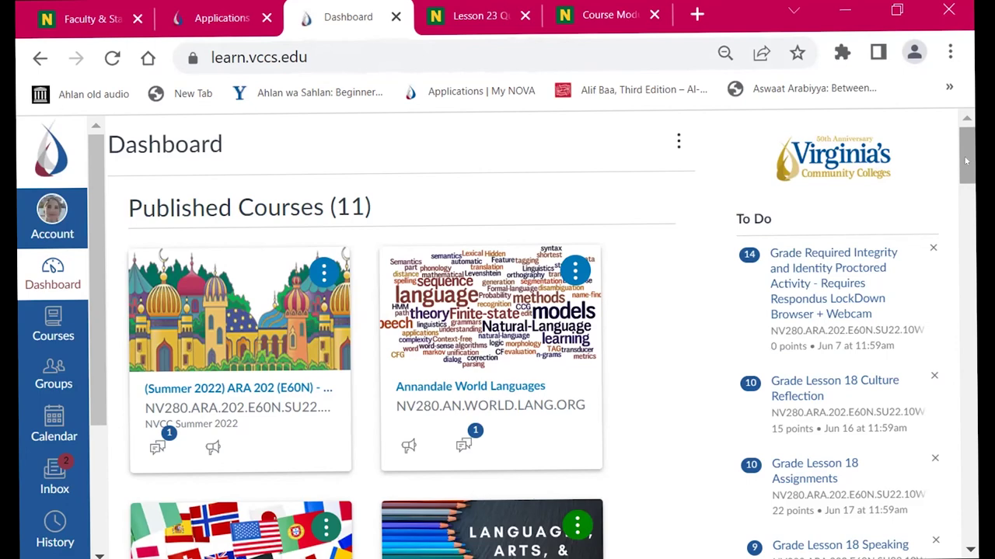
left_click_drag(970, 164, 971, 209)
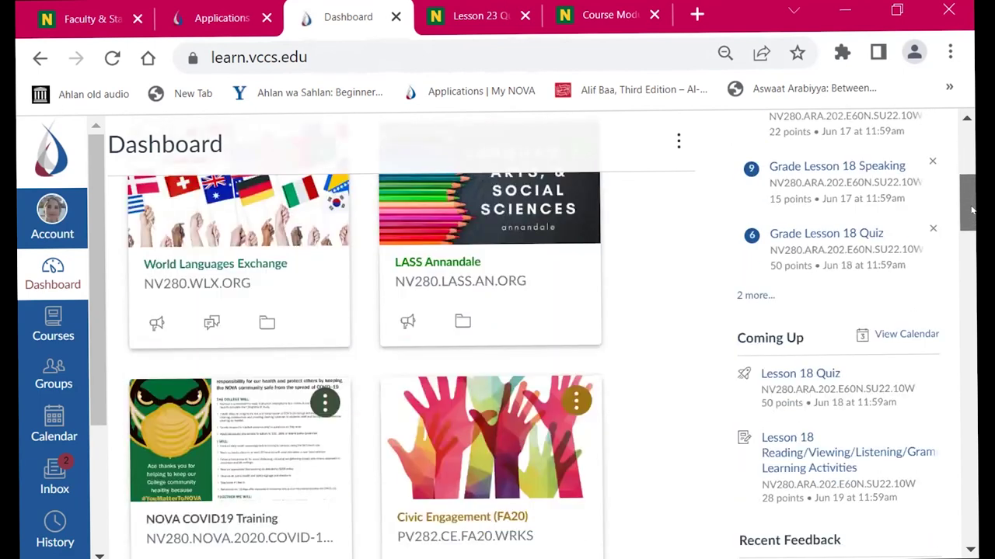